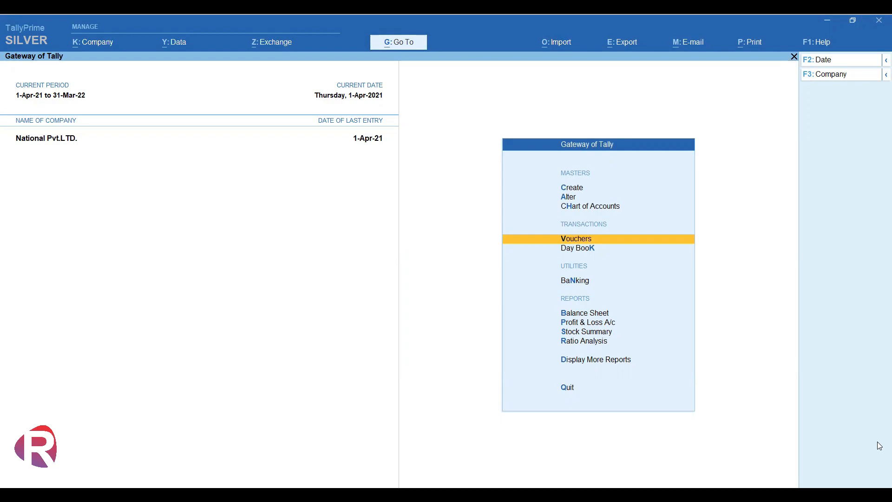
Step: Check the accounting, inventory and taxation features of National Pvt.LTD. and open voucher entry
{"action": "key", "text": "Return"}
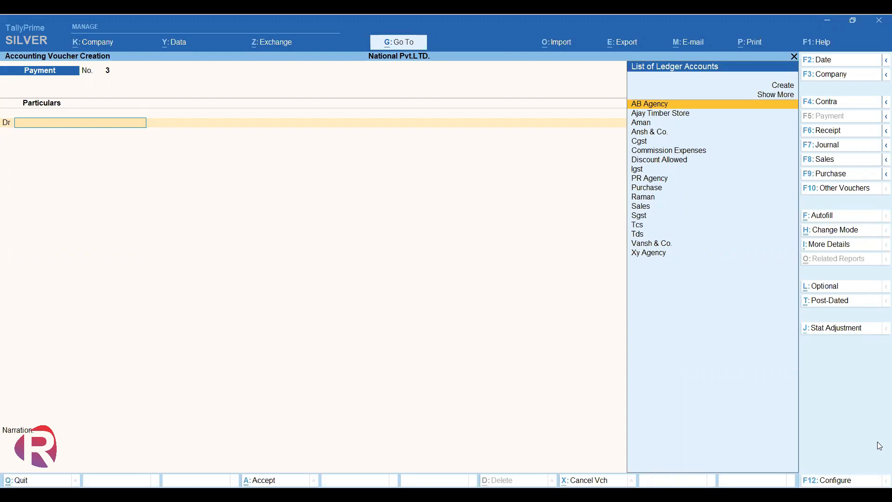
{"action": "key", "text": "F11"}
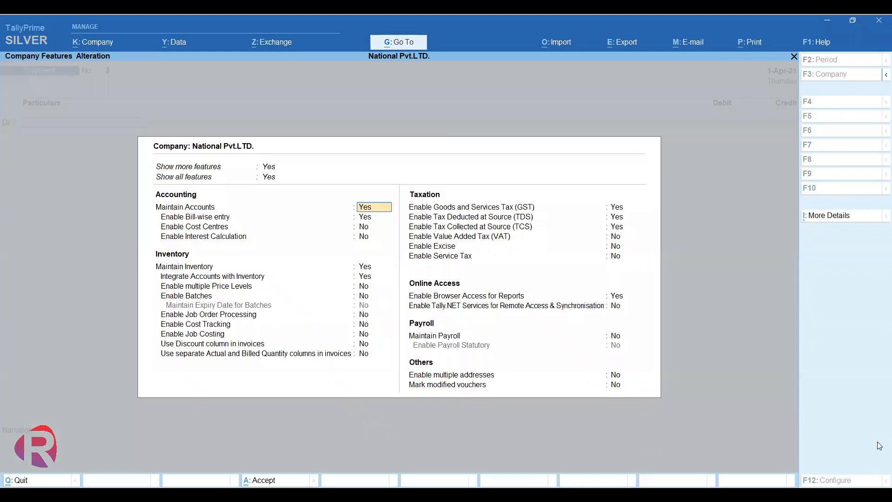
{"action": "key", "text": "Escape"}
{"action": "key", "text": "Escape"}
{"action": "key", "text": "Return"}
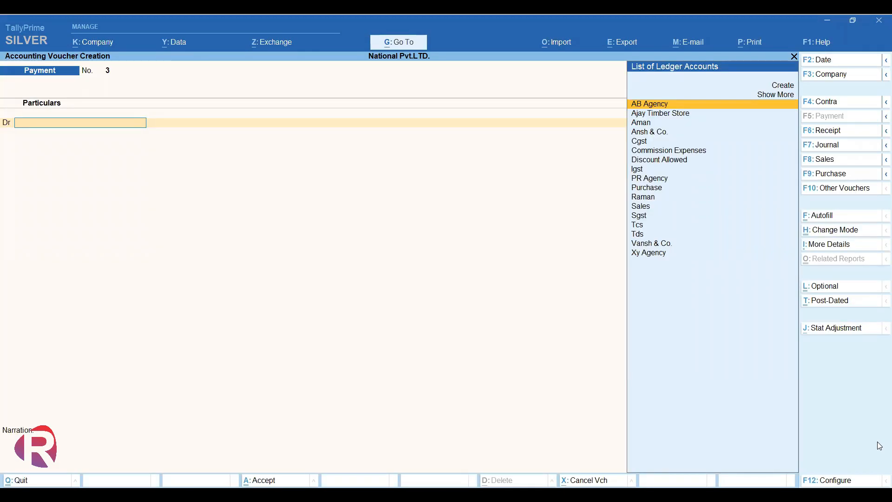
Step: Examine the list of active voucher types, including the inventory and order vouchers
{"action": "key", "text": "F10"}
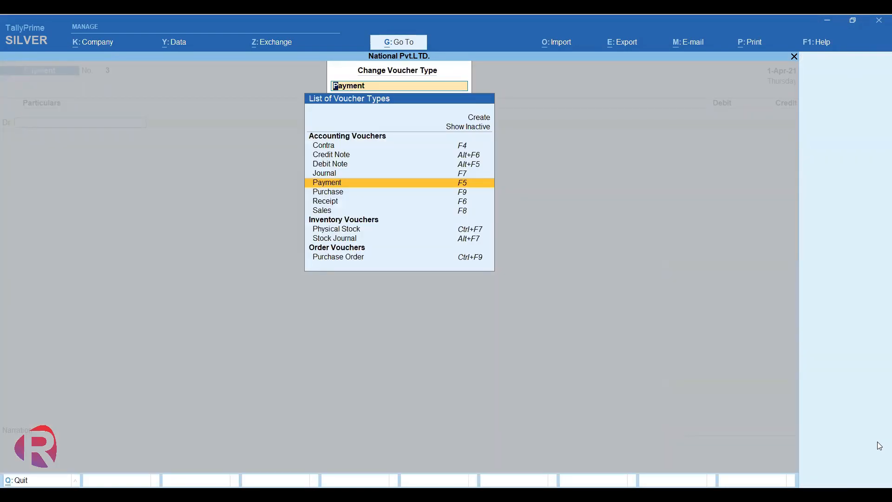
{"action": "key", "text": "Down"}
{"action": "key", "text": "Down"}
{"action": "key", "text": "Down"}
{"action": "key", "text": "Down"}
{"action": "key", "text": "Down"}
{"action": "key", "text": "Down"}
{"action": "key", "text": "Down"}
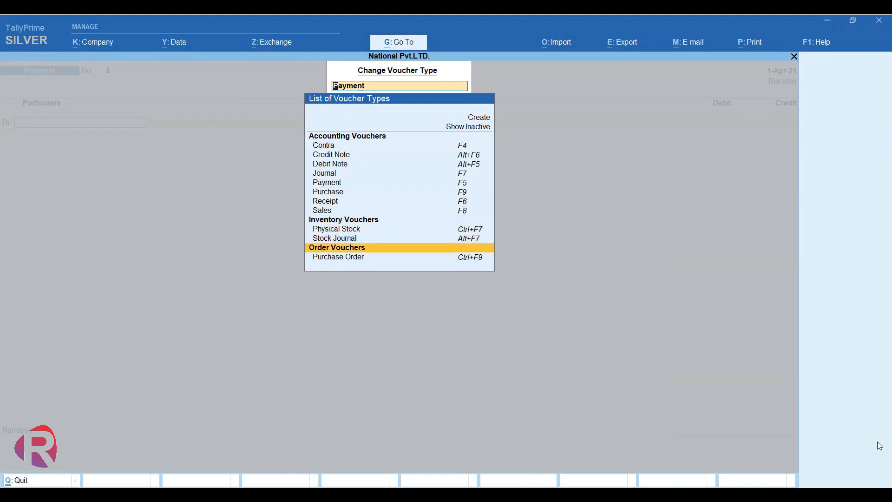
{"action": "key", "text": "Up"}
{"action": "key", "text": "Up"}
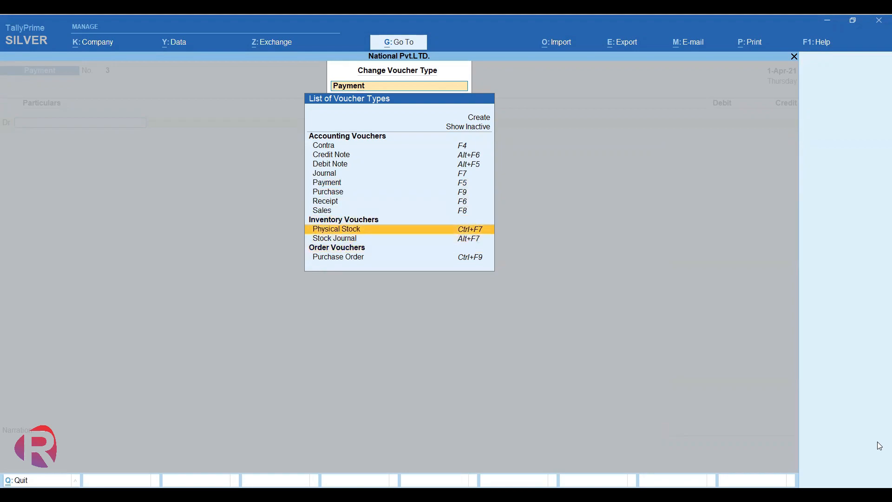
{"action": "key", "text": "Down"}
{"action": "key", "text": "Down"}
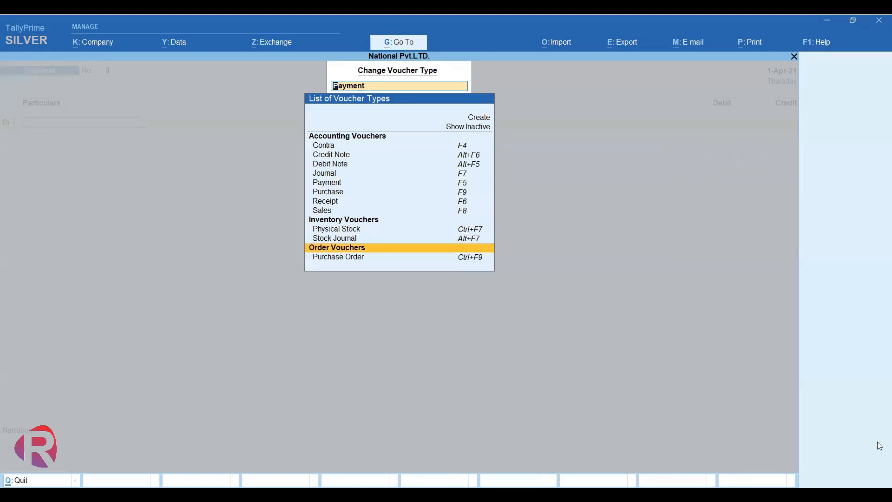
Step: Show the inactive voucher types in the list of voucher types
{"action": "key", "text": "Up"}
{"action": "key", "text": "Up"}
{"action": "key", "text": "Up"}
{"action": "key", "text": "Up"}
{"action": "key", "text": "Up"}
{"action": "key", "text": "Up"}
{"action": "key", "text": "Up"}
{"action": "key", "text": "Up"}
{"action": "key", "text": "Up"}
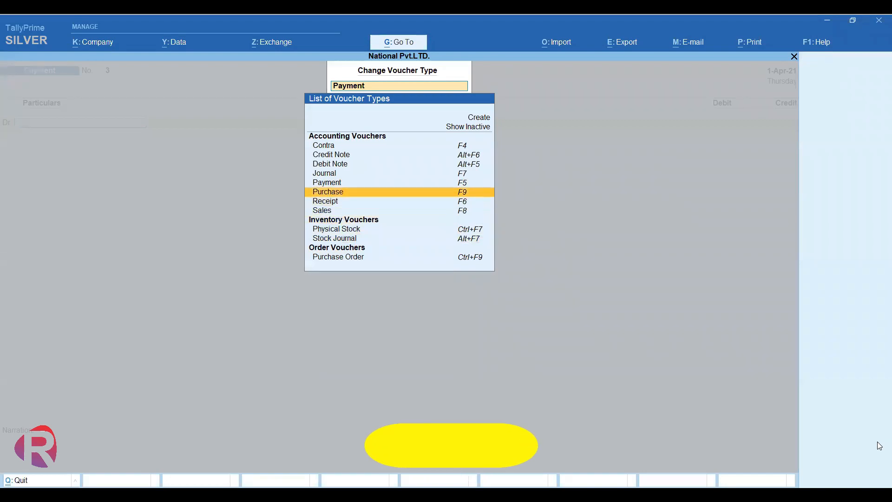
{"action": "key", "text": "Up"}
{"action": "key", "text": "Up"}
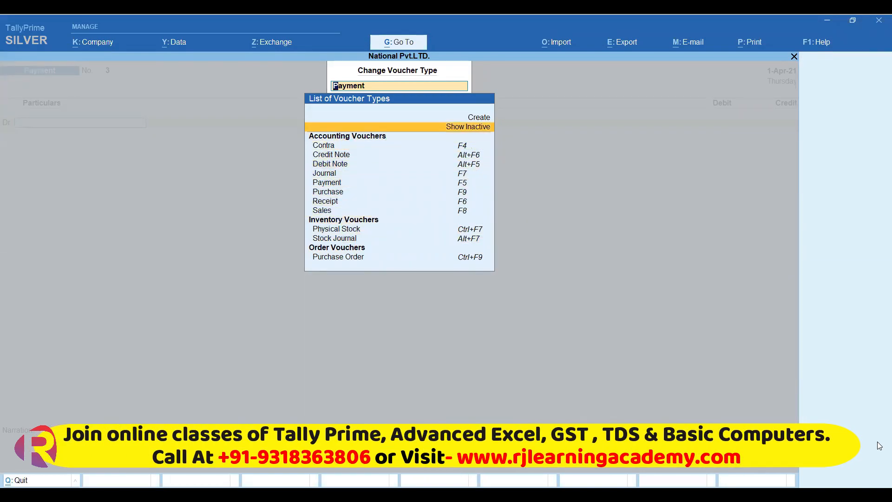
{"action": "key", "text": "Return"}
Step: Change the voucher type to Purchase Order
{"action": "key", "text": "Down"}
{"action": "key", "text": "Down"}
{"action": "key", "text": "Down"}
{"action": "key", "text": "Down"}
{"action": "key", "text": "Down"}
{"action": "key", "text": "Down"}
{"action": "key", "text": "Down"}
{"action": "key", "text": "Down"}
{"action": "key", "text": "Down"}
{"action": "key", "text": "Down"}
{"action": "key", "text": "Down"}
{"action": "key", "text": "Down"}
{"action": "key", "text": "Down"}
{"action": "key", "text": "Down"}
{"action": "key", "text": "Down"}
{"action": "key", "text": "Down"}
{"action": "key", "text": "Down"}
{"action": "key", "text": "Down"}
{"action": "key", "text": "Down"}
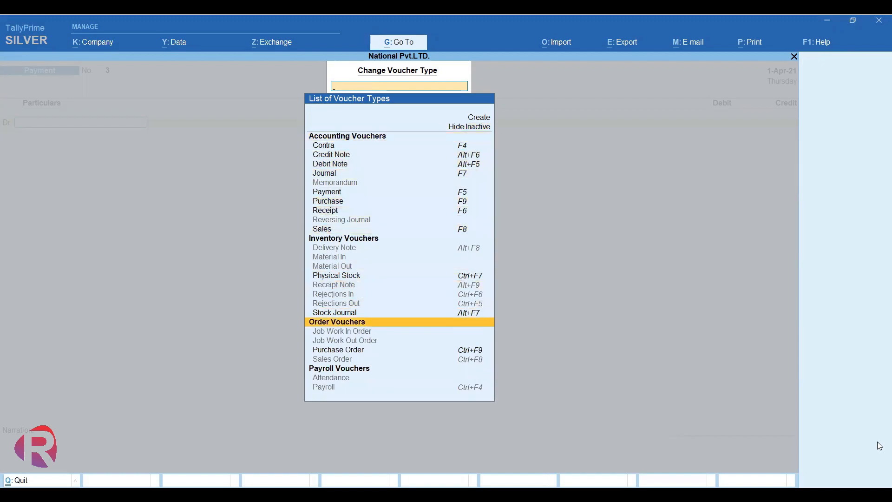
{"action": "key", "text": "Down"}
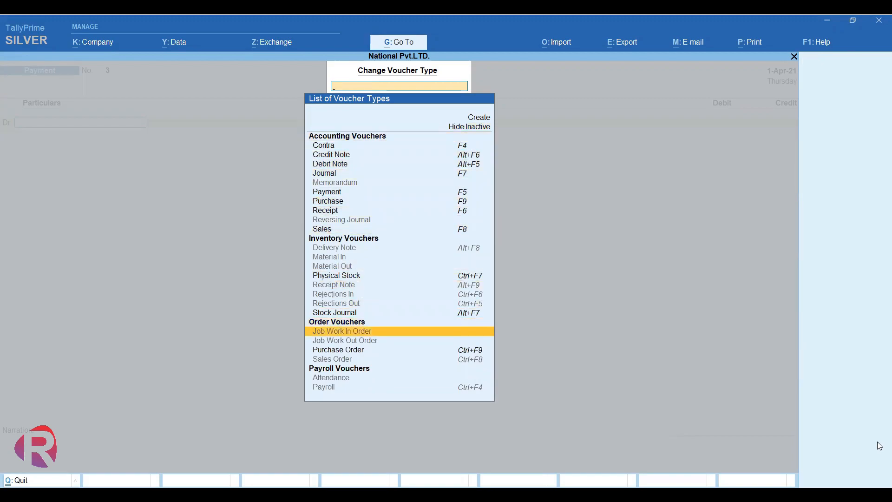
{"action": "key", "text": "Down"}
{"action": "key", "text": "Down"}
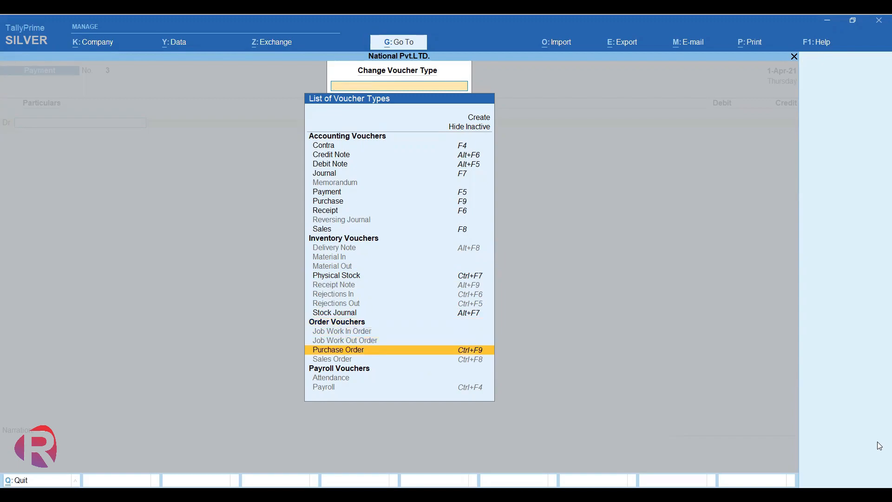
{"action": "key", "text": "Down"}
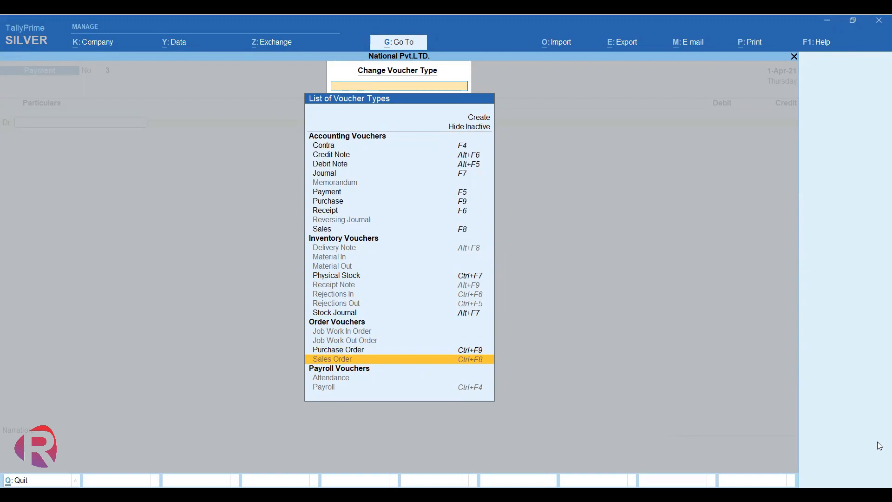
{"action": "key", "text": "Up"}
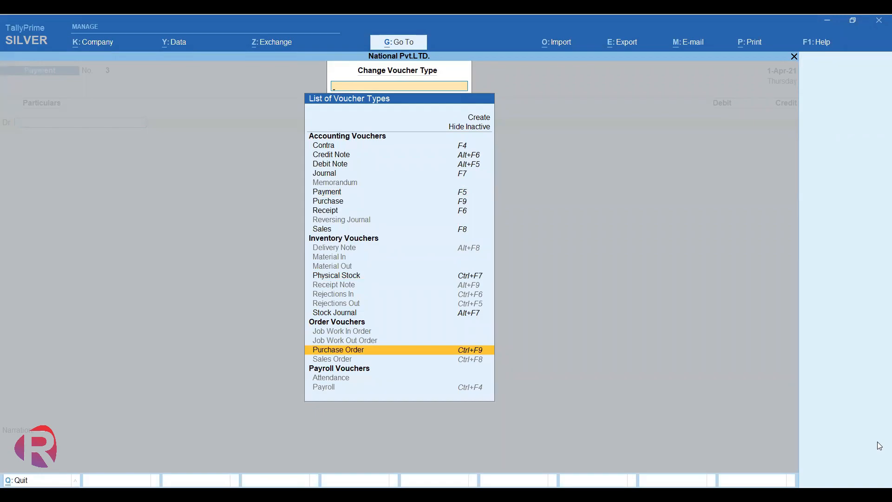
{"action": "key", "text": "Return"}
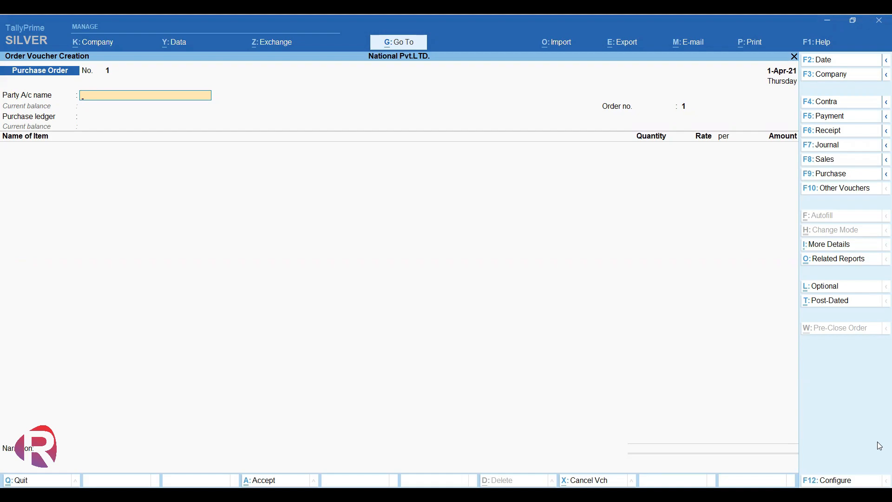
Step: Create a supplier ledger named S.G Electronics under Sundry Creditors from the order's party field and save it
{"action": "key", "text": "alt+c"}
{"action": "type", "text": "S.G Electroni"}
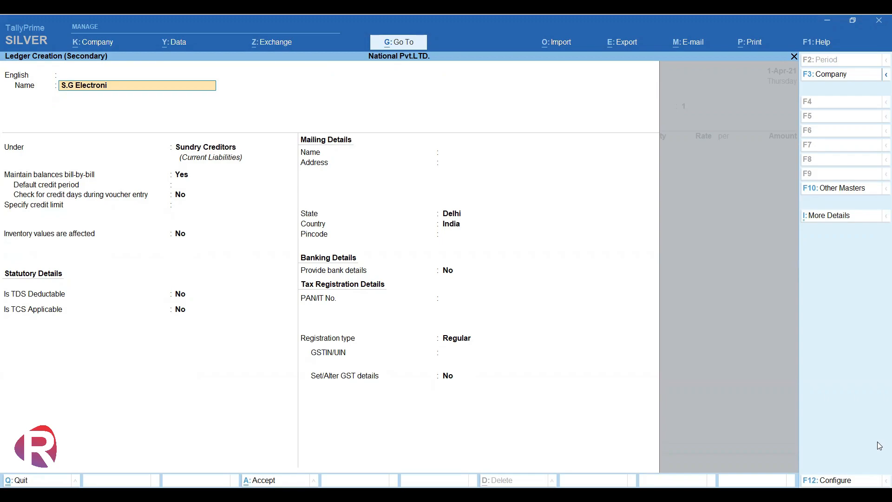
{"action": "type", "text": "cs"}
{"action": "key", "text": "Return"}
{"action": "key", "text": "Return"}
{"action": "key", "text": "Return"}
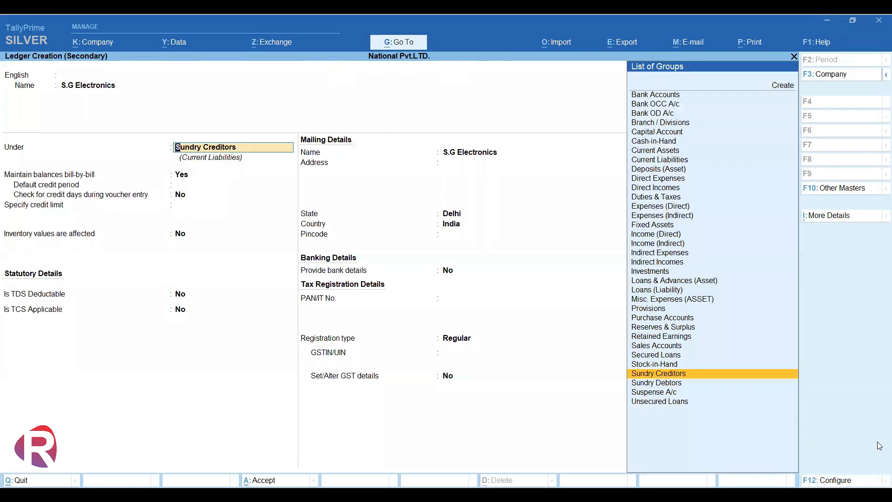
{"action": "key", "text": "ctrl+a"}
Step: Use S.G Electronics as the order's party and accept its order, receipt and party details without entering anything
{"action": "key", "text": "Return"}
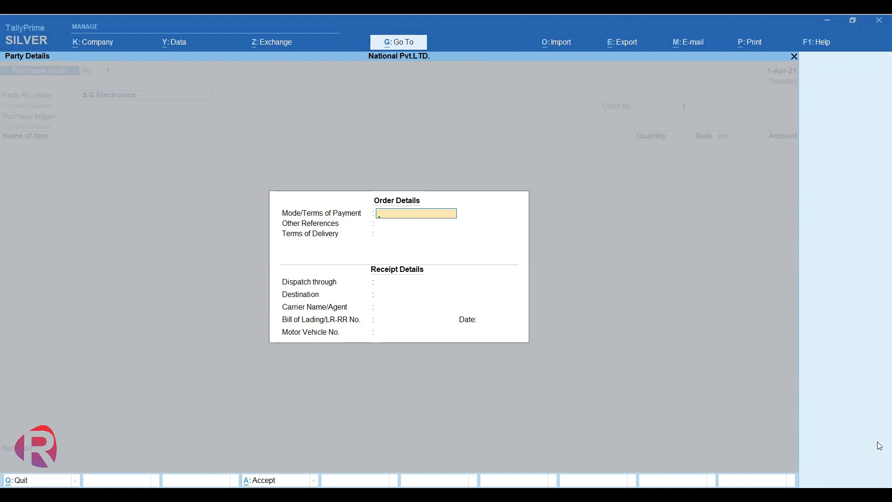
{"action": "key", "text": "ctrl+a"}
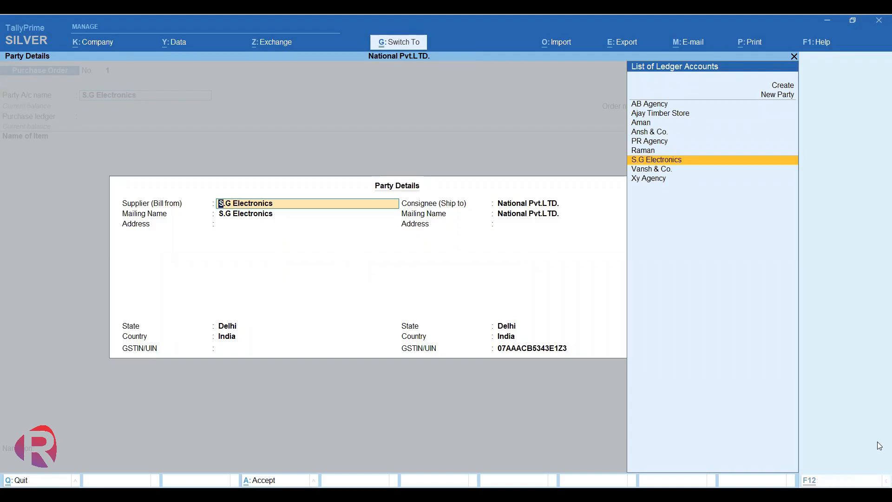
{"action": "key", "text": "ctrl+a"}
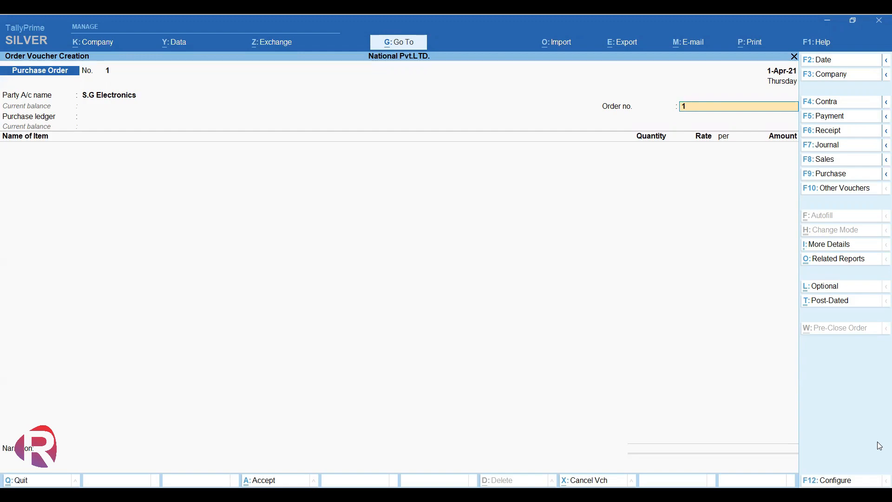
Step: Set the order number to po-101 and choose Purchase as the purchase ledger
{"action": "type", "text": "po-01"}
{"action": "key", "text": "Return"}
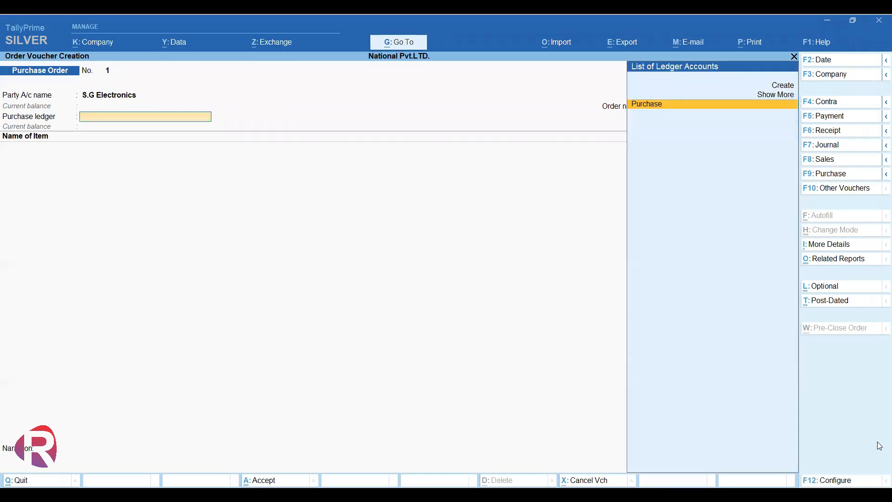
{"action": "key", "text": "Return"}
{"action": "key", "text": "Return"}
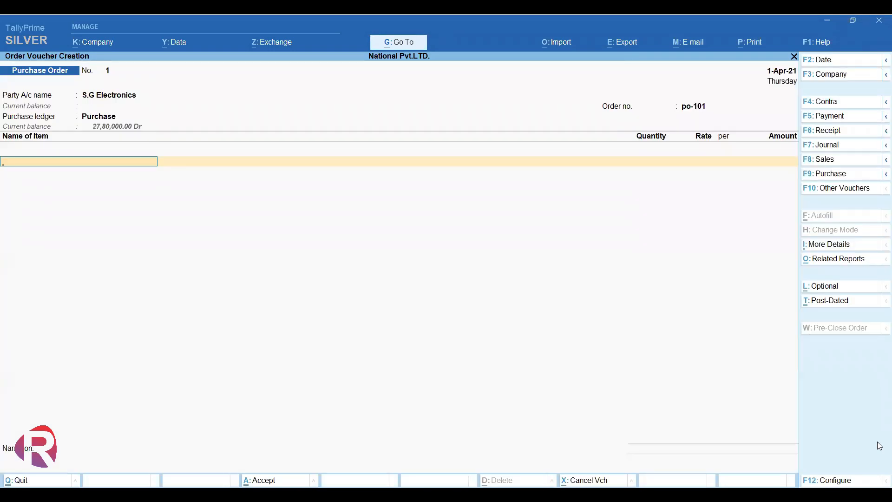
Step: Review and accept the master details of stock item Tv and select it as the order's item
{"action": "type", "text": "Tv"}
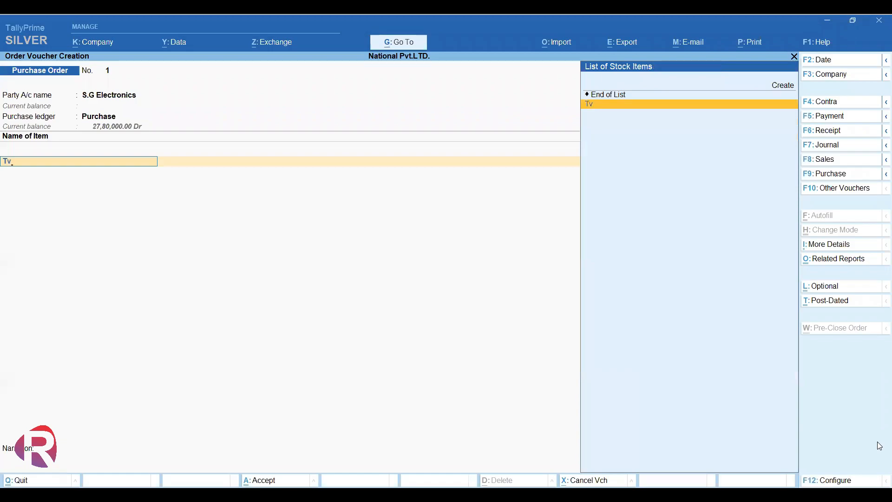
{"action": "key", "text": "Return"}
{"action": "key", "text": "Escape"}
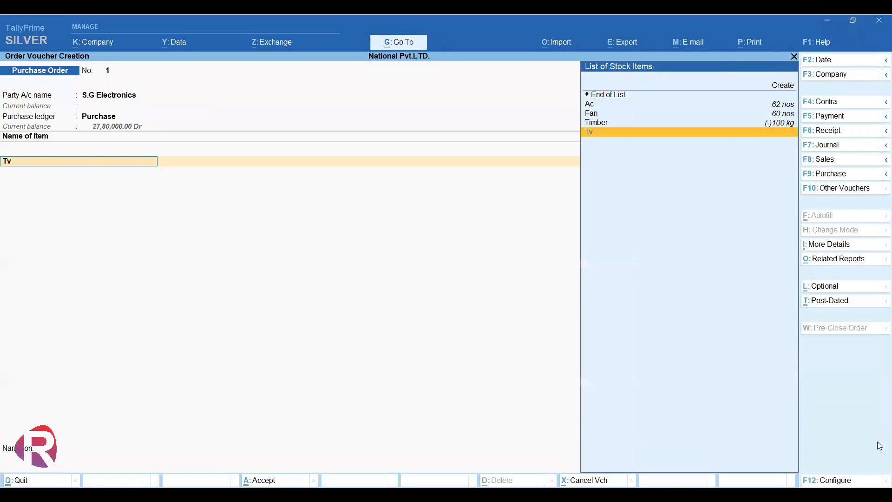
{"action": "key", "text": "ctrl+Return"}
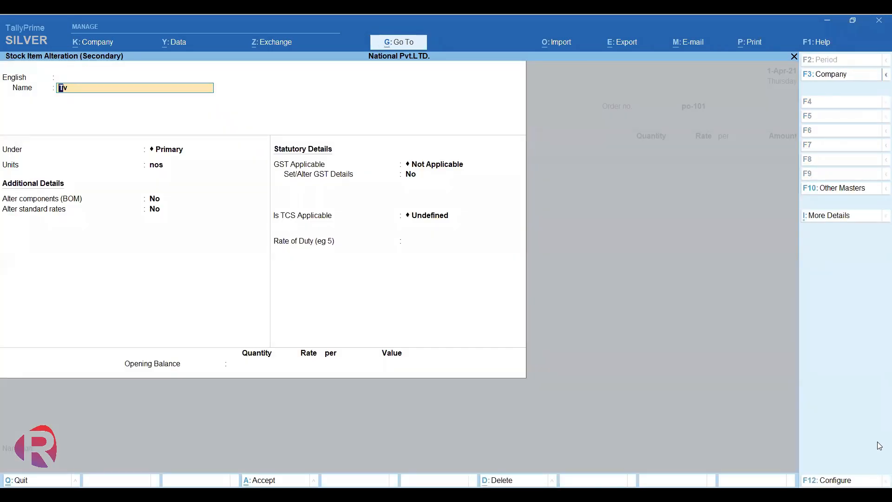
{"action": "key", "text": "Return"}
{"action": "key", "text": "Return"}
{"action": "key", "text": "Return"}
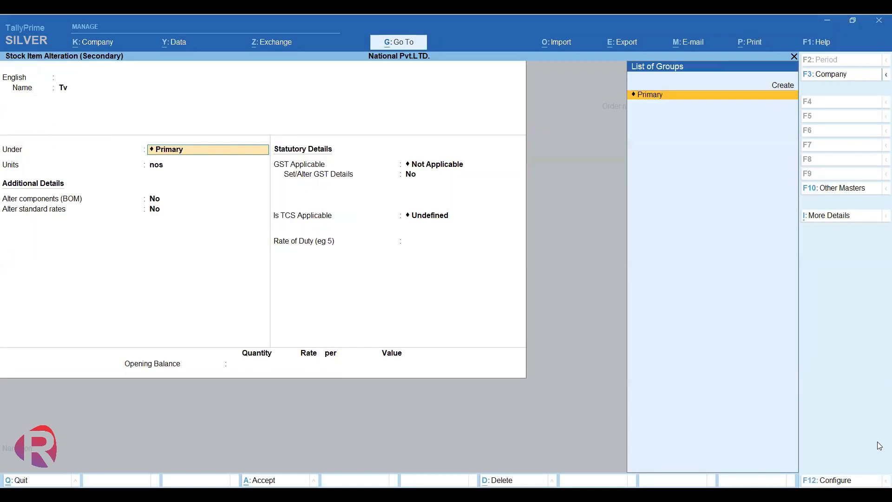
{"action": "key", "text": "Return"}
{"action": "key", "text": "ctrl"}
{"action": "key", "text": "ctrl+a"}
{"action": "key", "text": "Return"}
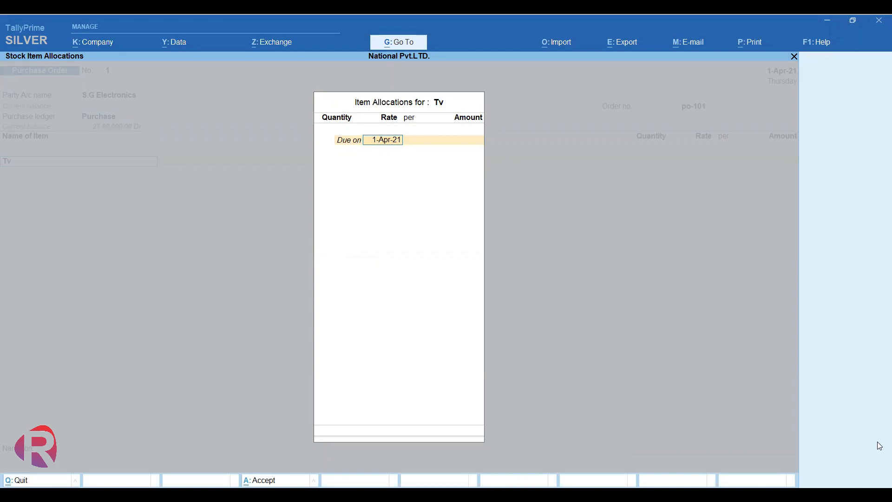
Step: Allocate the Tv item with a due date of 10 Days, a quantity of 20 nos and a rate of 25000
{"action": "type", "text": "10 Days"}
{"action": "key", "text": "Return"}
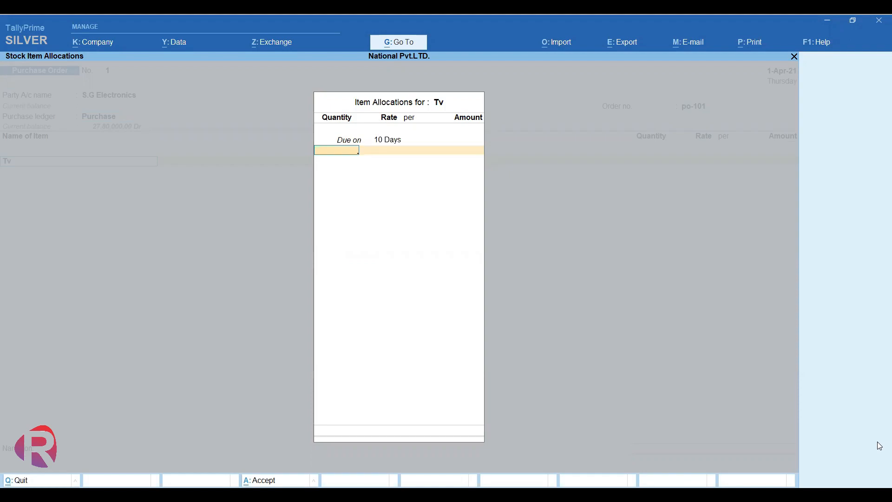
{"action": "type", "text": "20"}
{"action": "key", "text": "Return"}
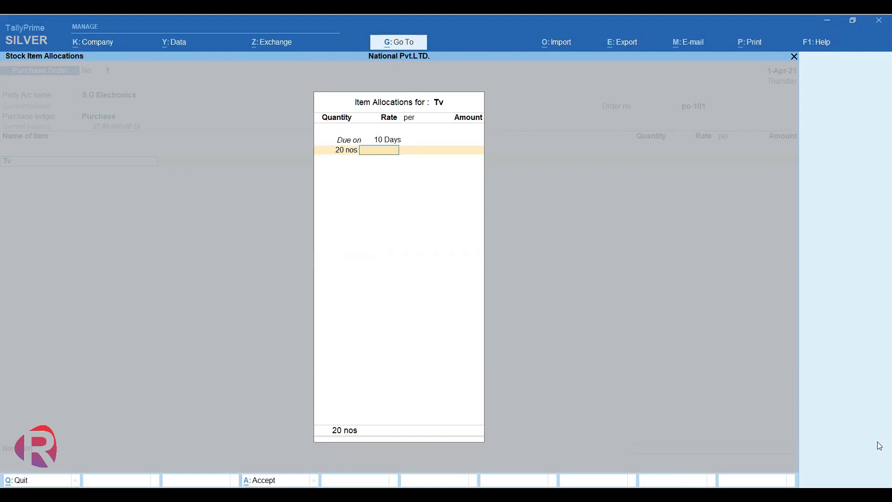
{"action": "type", "text": "25000"}
{"action": "key", "text": "Return"}
{"action": "key", "text": "Return"}
{"action": "key", "text": "Return"}
{"action": "key", "text": "Return"}
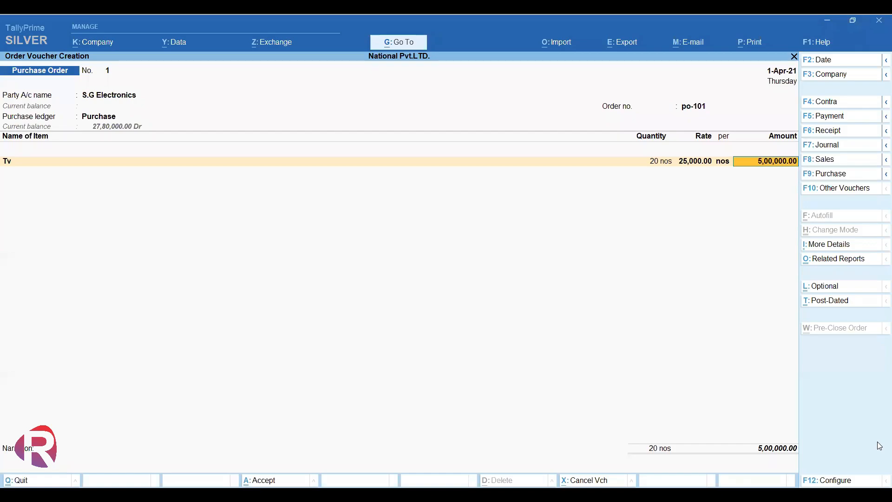
Step: End the item list, save the purchase order without a narration and return to the Gateway of Tally
{"action": "key", "text": "Return"}
{"action": "key", "text": "Return"}
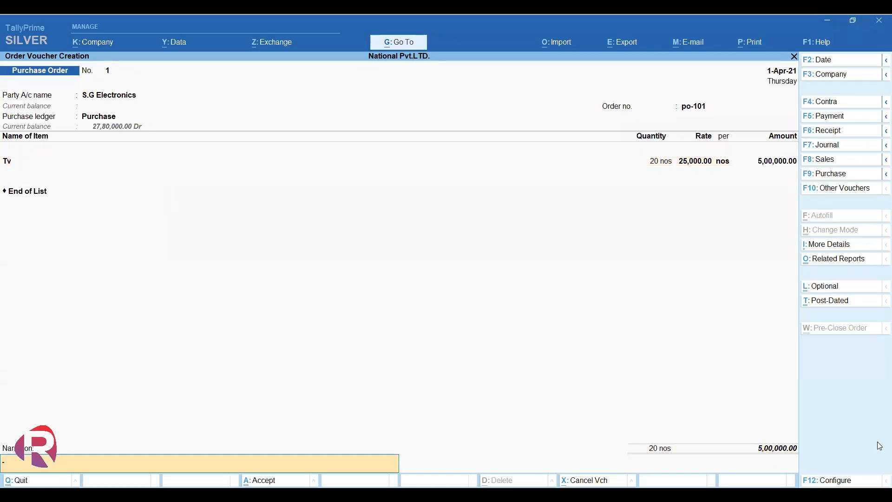
{"action": "key", "text": "Return"}
{"action": "key", "text": "y"}
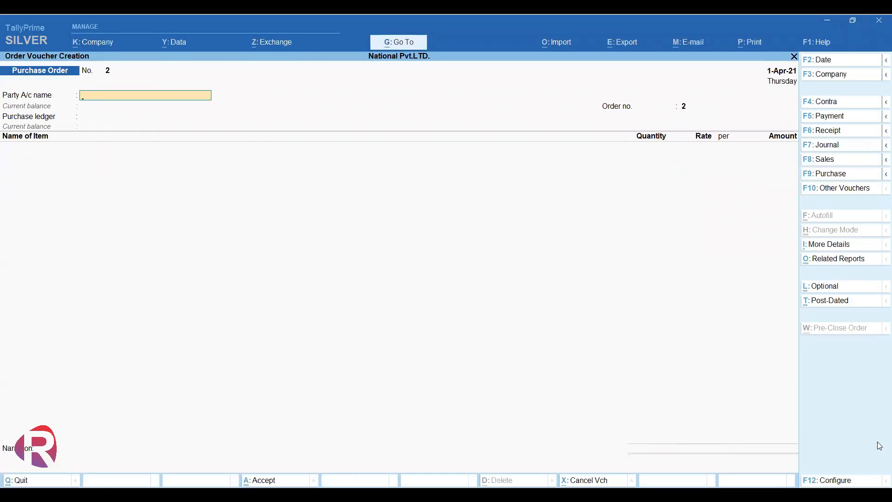
{"action": "key", "text": "Escape"}
{"action": "key", "text": "y"}
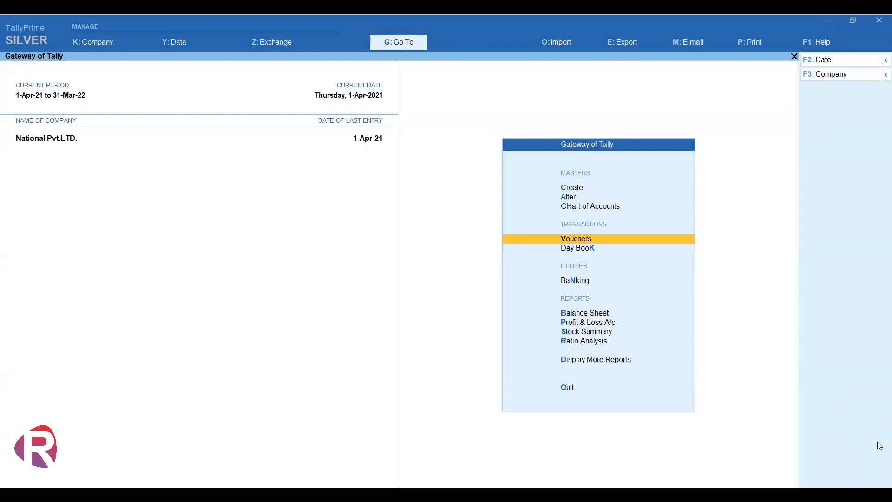
Step: Open Statements of Inventory under Display More Reports from the Gateway of Tally
{"action": "key", "text": "Down"}
{"action": "key", "text": "Down"}
{"action": "key", "text": "Down"}
{"action": "key", "text": "Down"}
{"action": "key", "text": "Down"}
{"action": "key", "text": "Down"}
{"action": "key", "text": "Down"}
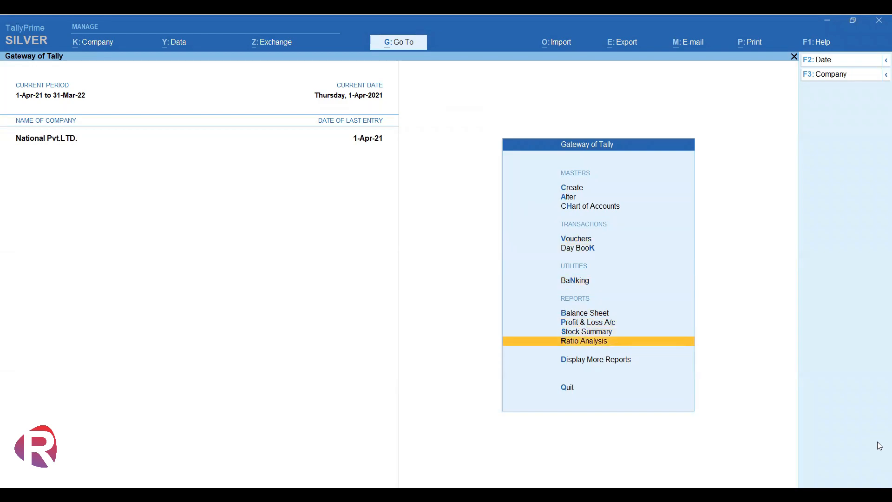
{"action": "key", "text": "Return"}
{"action": "key", "text": "Down"}
{"action": "key", "text": "Down"}
{"action": "key", "text": "Down"}
{"action": "key", "text": "Down"}
{"action": "key", "text": "Down"}
{"action": "key", "text": "Down"}
{"action": "key", "text": "Down"}
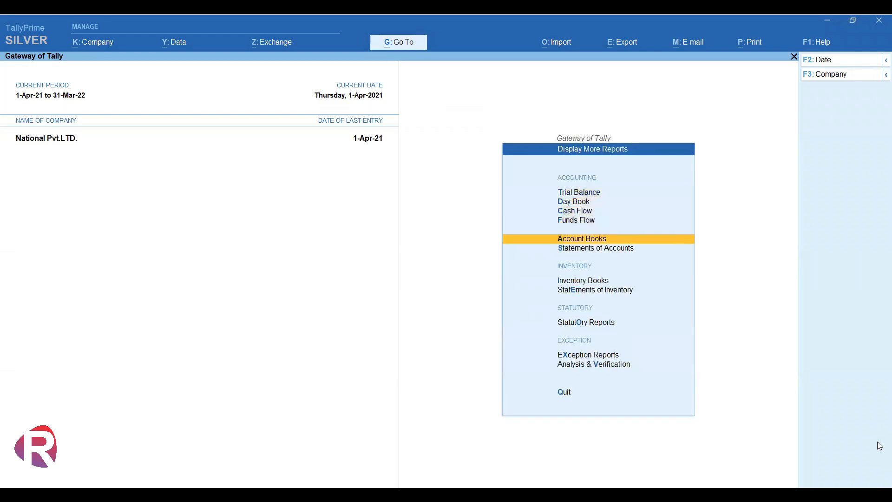
{"action": "key", "text": "Return"}
Step: Open Purchase Order Outstandings within the Statements of Inventory
{"action": "key", "text": "Down"}
{"action": "key", "text": "Down"}
{"action": "key", "text": "Down"}
{"action": "key", "text": "Down"}
{"action": "key", "text": "Down"}
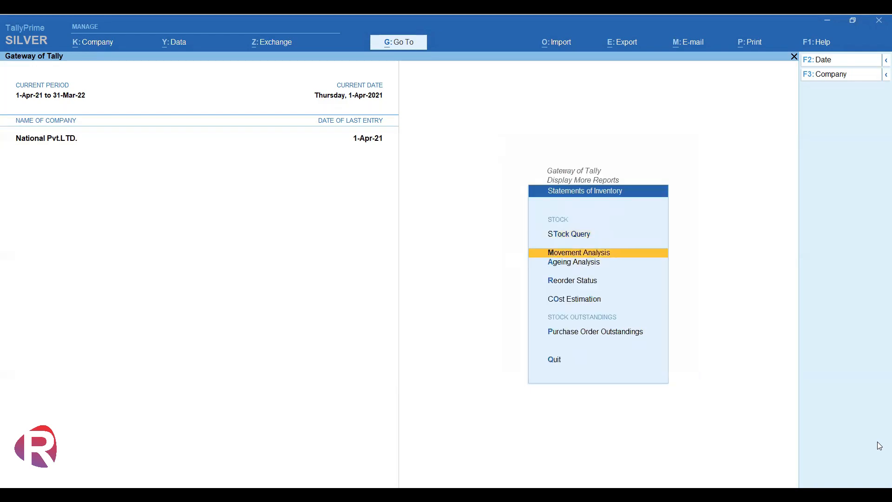
{"action": "key", "text": "Return"}
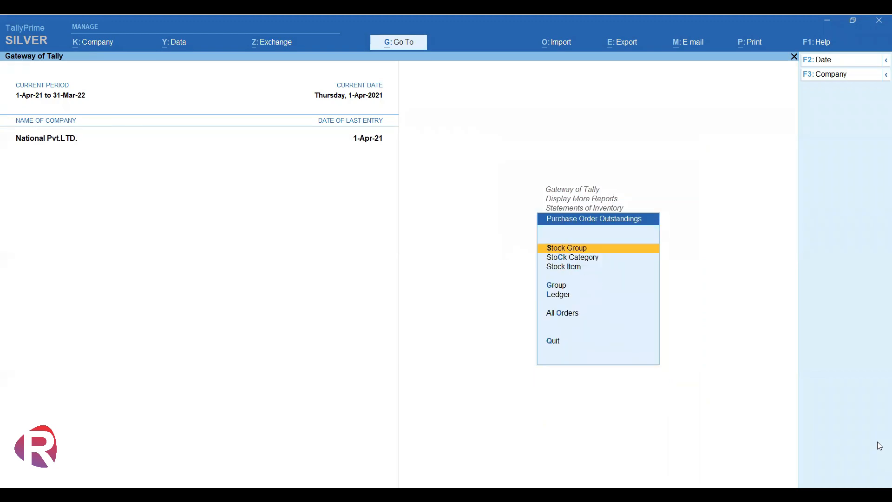
Step: Open the All Orders report and list all purchase orders instead of only the due ones
{"action": "key", "text": "Down"}
{"action": "key", "text": "Down"}
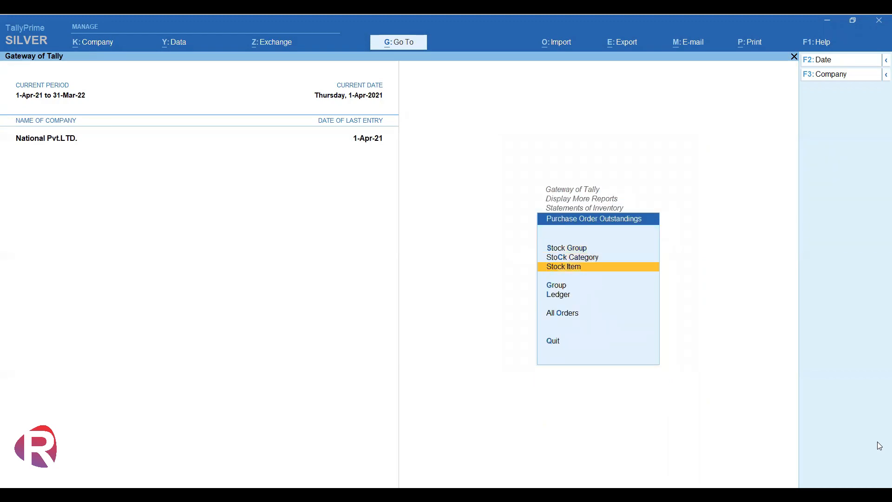
{"action": "key", "text": "Up"}
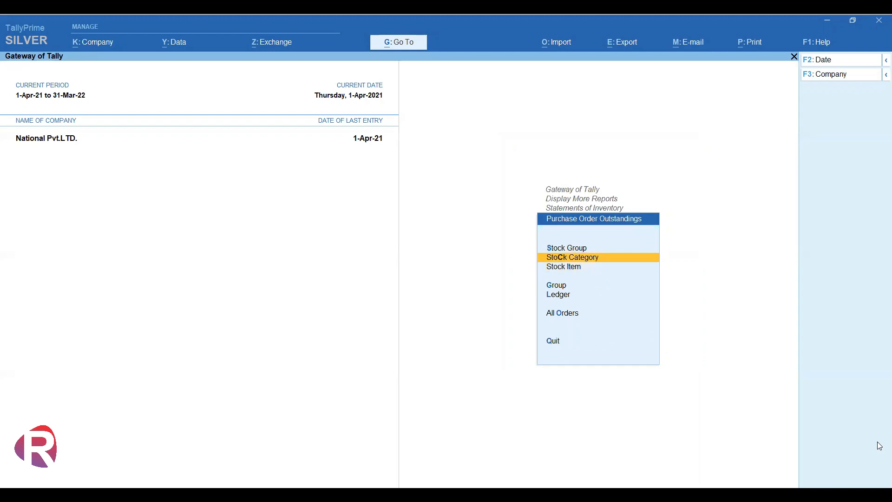
{"action": "key", "text": "Down"}
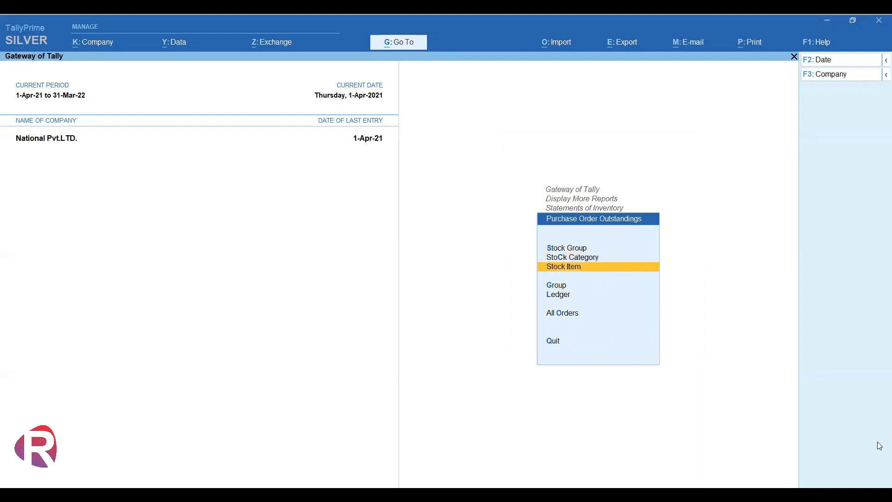
{"action": "key", "text": "Down"}
{"action": "key", "text": "Down"}
{"action": "key", "text": "Down"}
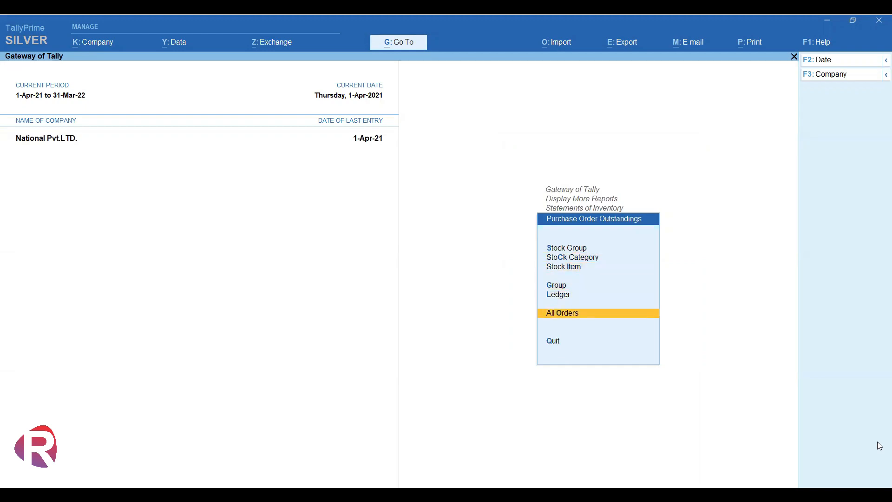
{"action": "key", "text": "Return"}
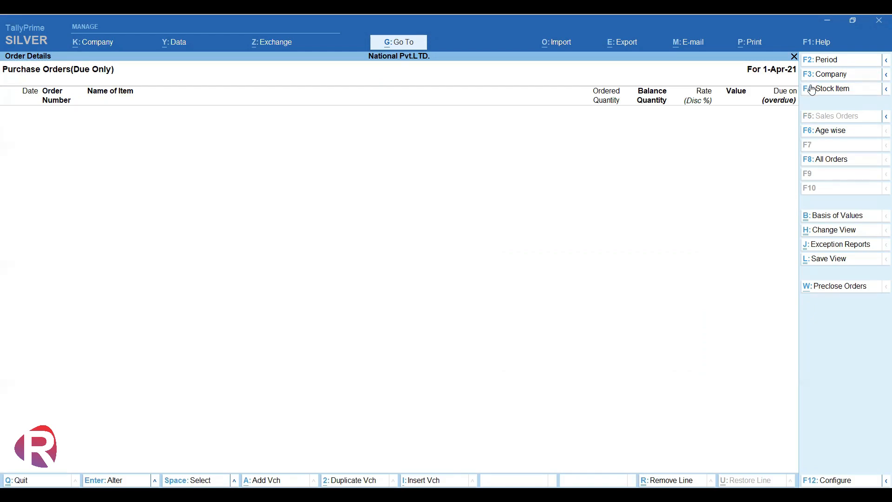
{"action": "left_click", "coordinate": [831, 163]}
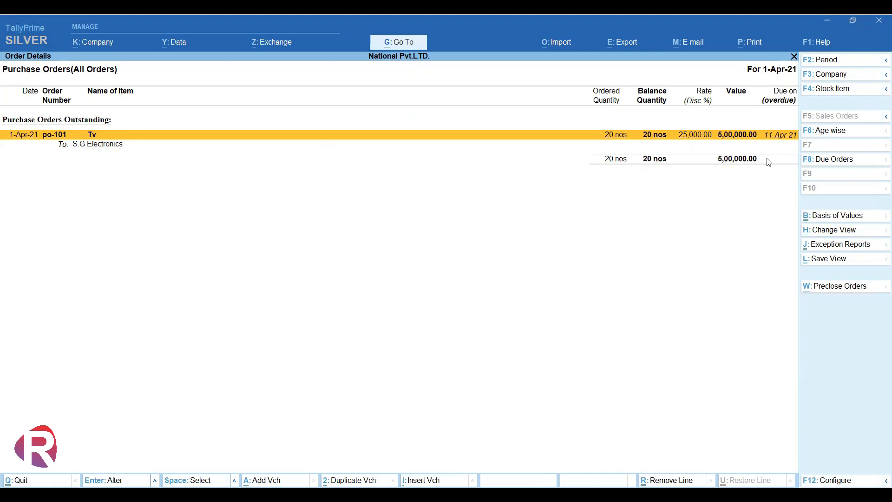
Step: Preclose 5 nos of the Tv purchase order with the reason "delay in delivery" and the closing date 5-4, and accept it
{"action": "left_click", "coordinate": [826, 288]}
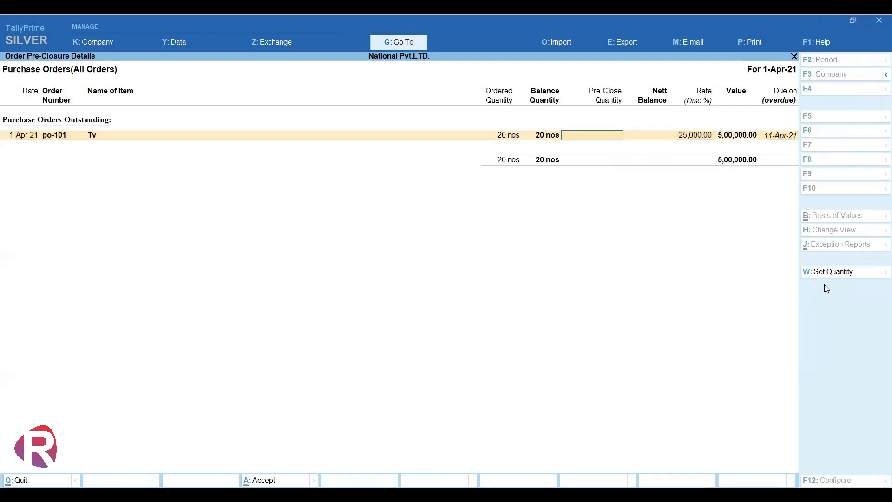
{"action": "type", "text": "5"}
{"action": "key", "text": "Return"}
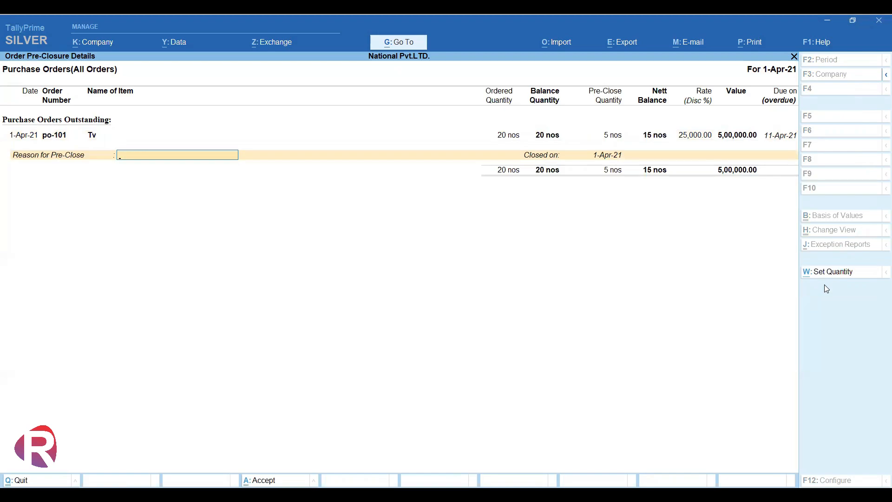
{"action": "type", "text": "delay in delivery"}
{"action": "key", "text": "Return"}
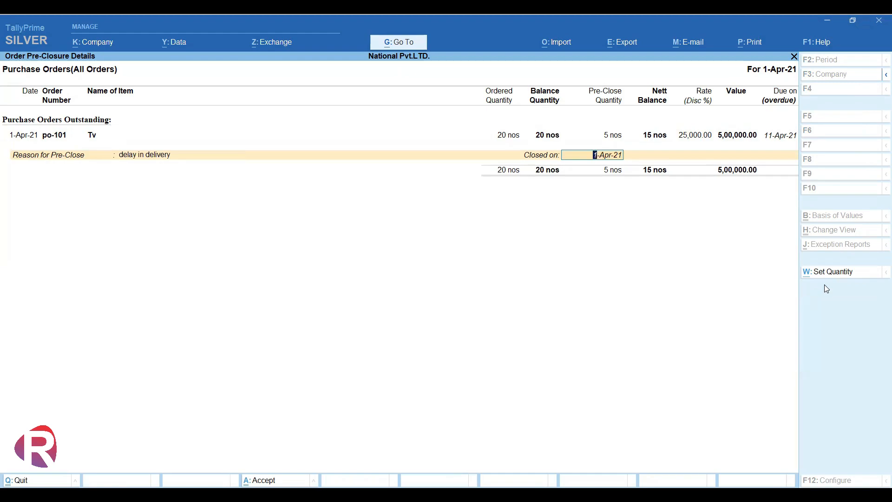
{"action": "type", "text": "5-4"}
{"action": "key", "text": "Return"}
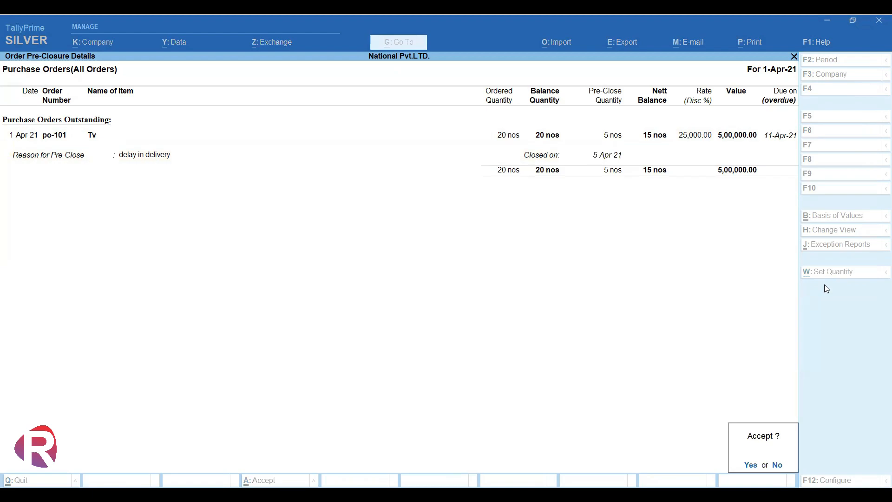
{"action": "key", "text": "Return"}
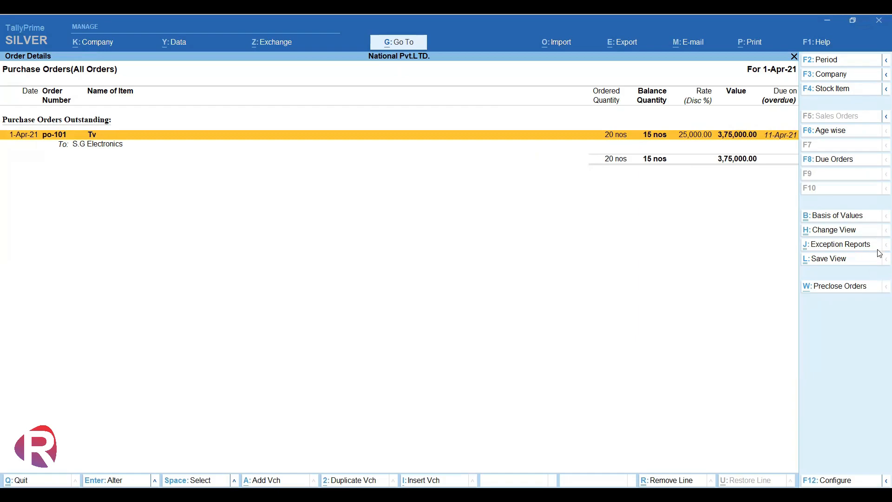
Step: Leave the reports for the Gateway of Tally and open Vouchers
{"action": "key", "text": "Escape"}
{"action": "key", "text": "Escape"}
{"action": "key", "text": "Escape"}
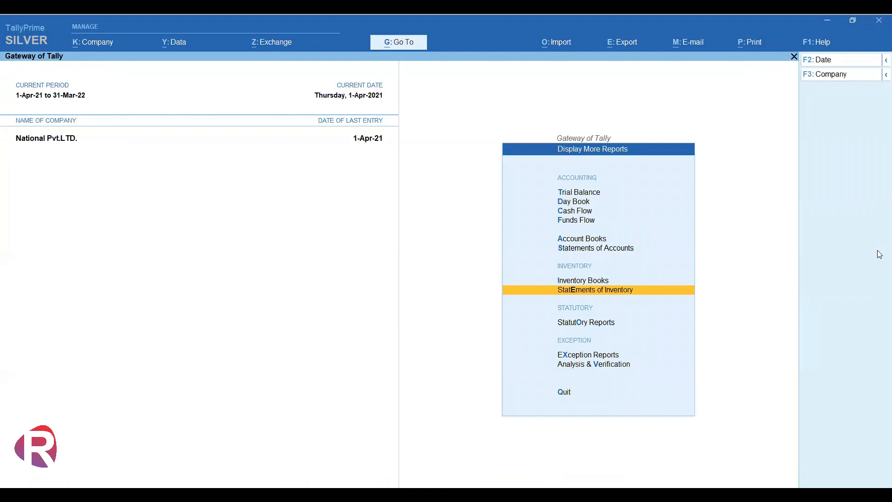
{"action": "key", "text": "Escape"}
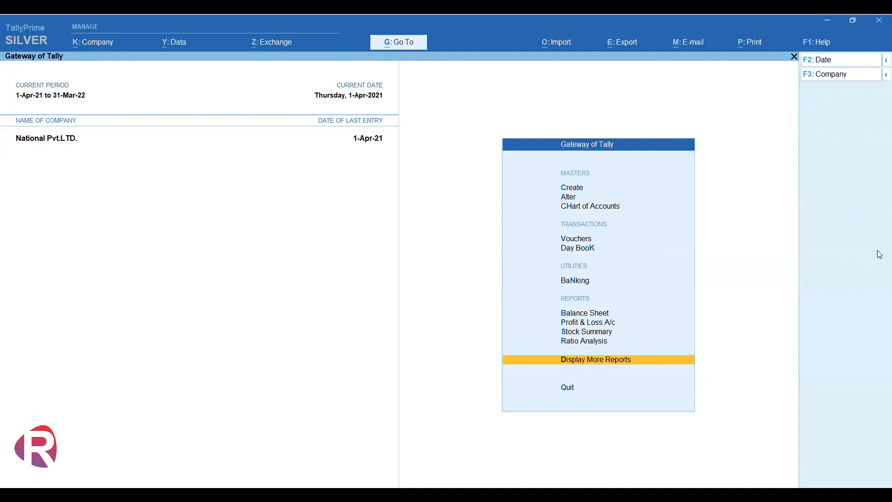
{"action": "key", "text": "Up"}
{"action": "key", "text": "Up"}
{"action": "key", "text": "Up"}
{"action": "key", "text": "Up"}
{"action": "key", "text": "Up"}
{"action": "key", "text": "Up"}
{"action": "key", "text": "Up"}
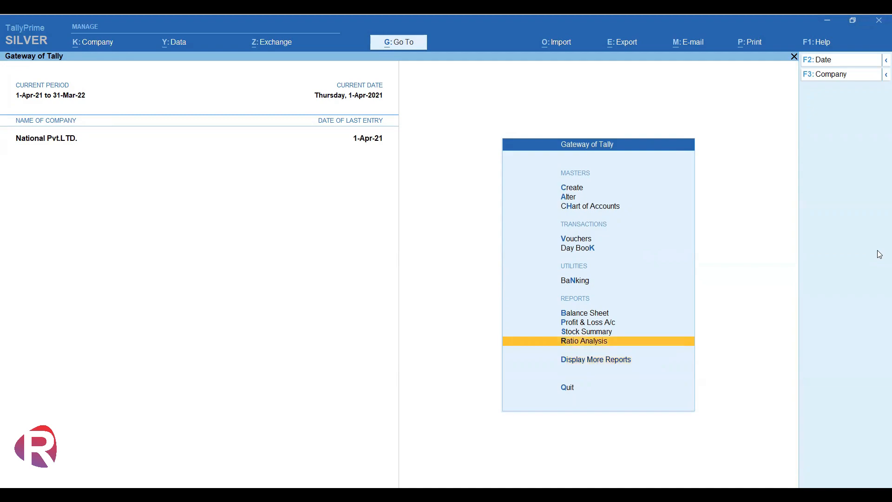
{"action": "key", "text": "Return"}
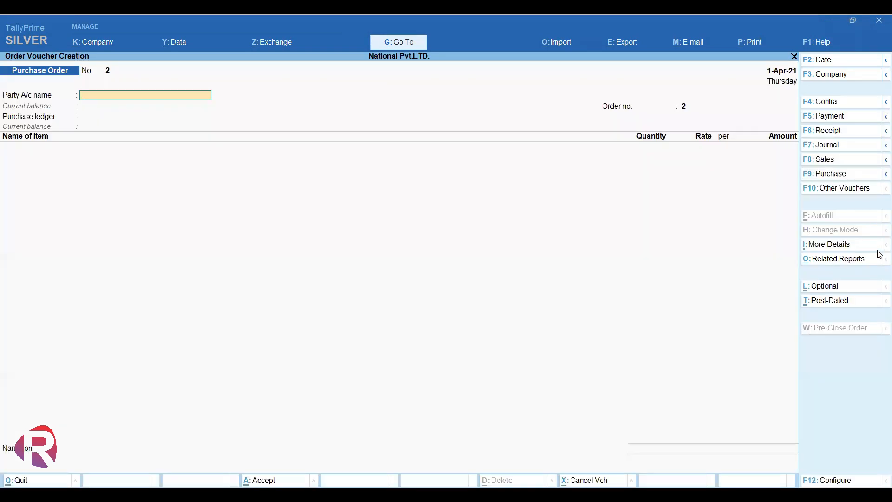
Step: Bring up the list of voucher types and show the inactive ones
{"action": "key", "text": "F10"}
{"action": "key", "text": "Up"}
{"action": "key", "text": "Up"}
{"action": "key", "text": "Up"}
{"action": "key", "text": "Up"}
{"action": "key", "text": "Up"}
{"action": "key", "text": "Up"}
{"action": "key", "text": "Up"}
{"action": "key", "text": "Up"}
{"action": "key", "text": "Up"}
{"action": "key", "text": "Up"}
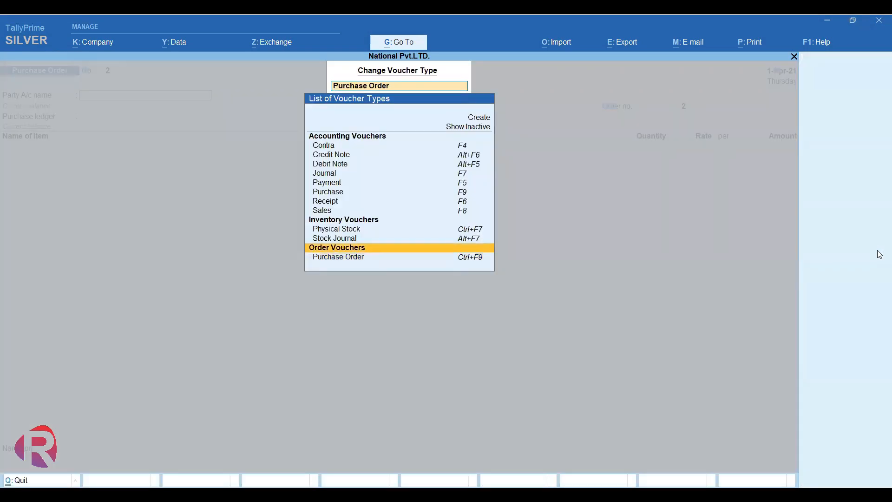
{"action": "key", "text": "Up"}
{"action": "key", "text": "Return"}
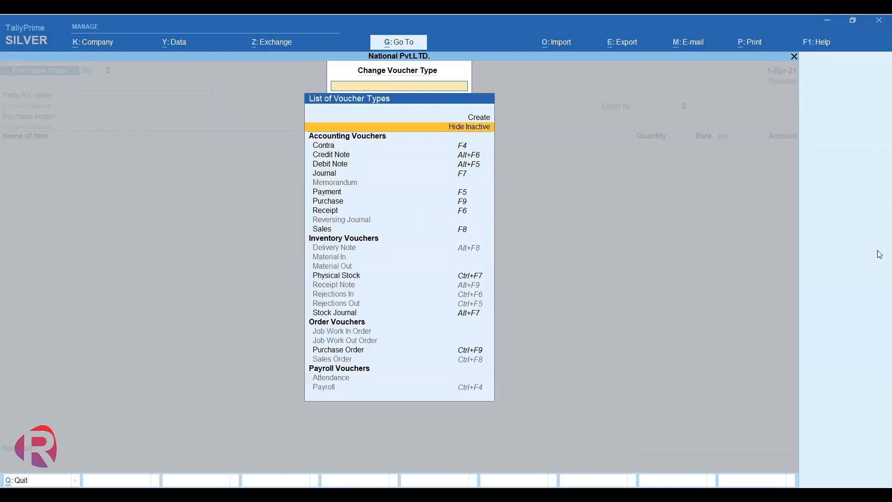
Step: Choose the Receipt Note voucher type from the inventory vouchers and activate it
{"action": "key", "text": "Down"}
{"action": "key", "text": "Down"}
{"action": "key", "text": "Down"}
{"action": "key", "text": "Down"}
{"action": "key", "text": "Down"}
{"action": "key", "text": "Down"}
{"action": "key", "text": "Down"}
{"action": "key", "text": "Down"}
{"action": "key", "text": "Down"}
{"action": "key", "text": "Down"}
{"action": "key", "text": "Down"}
{"action": "key", "text": "Down"}
{"action": "key", "text": "Down"}
{"action": "key", "text": "Down"}
{"action": "key", "text": "Down"}
{"action": "key", "text": "Down"}
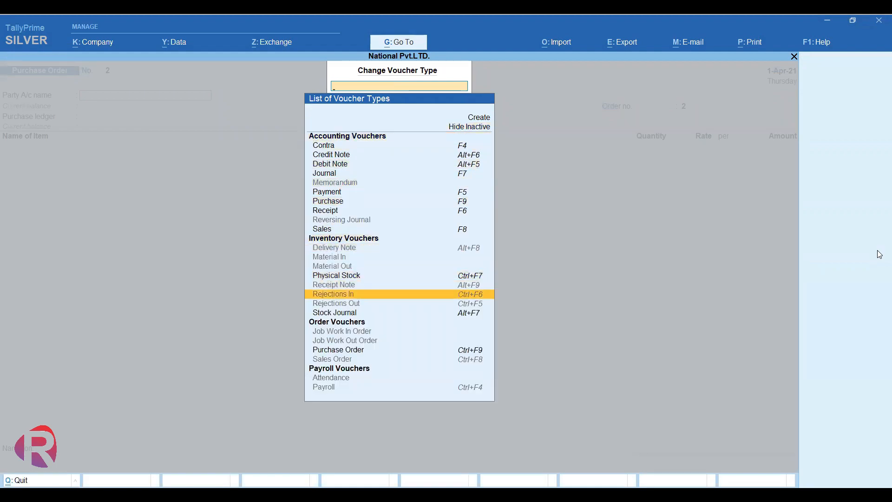
{"action": "key", "text": "Up"}
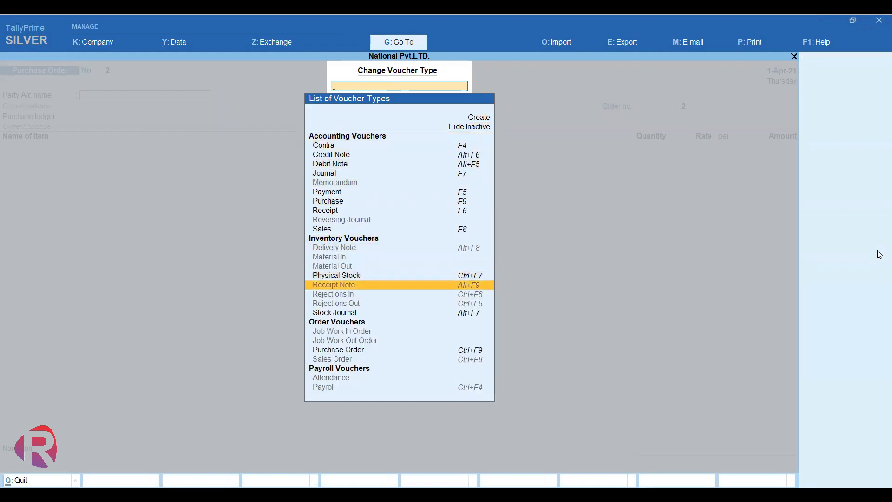
{"action": "key", "text": "Return"}
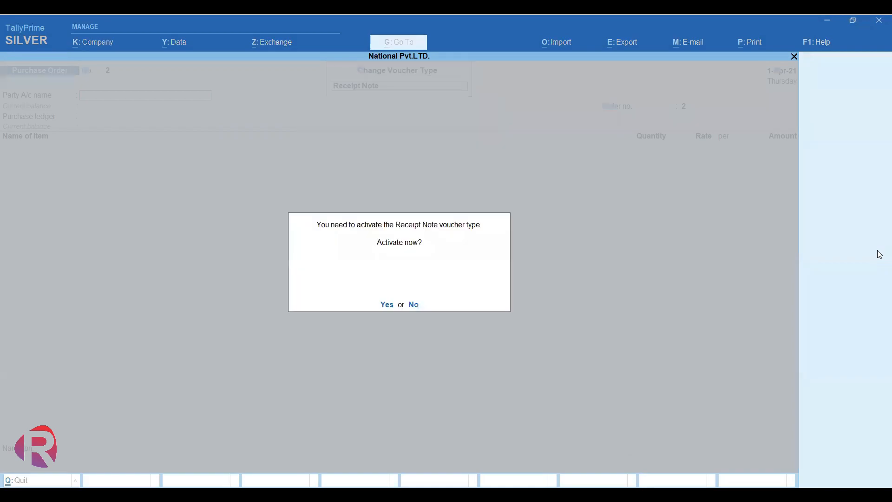
{"action": "key", "text": "y"}
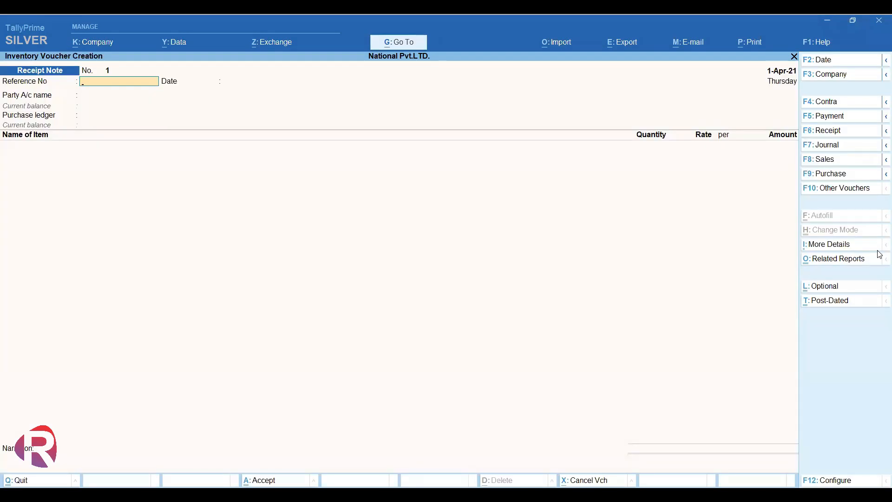
Step: Leave the receipt note's reference number blank and set its voucher date to 15-4
{"action": "key", "text": "Return"}
{"action": "key", "text": "Return"}
{"action": "key", "text": "F2"}
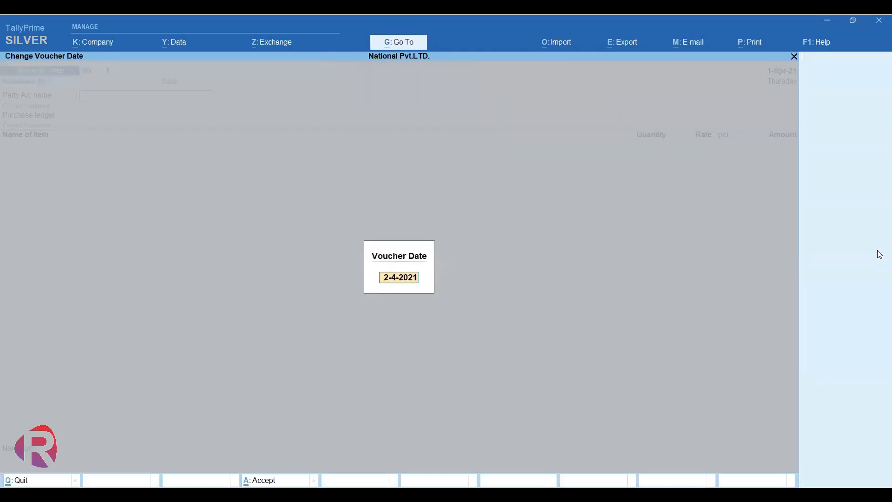
{"action": "type", "text": "15-4"}
{"action": "key", "text": "Return"}
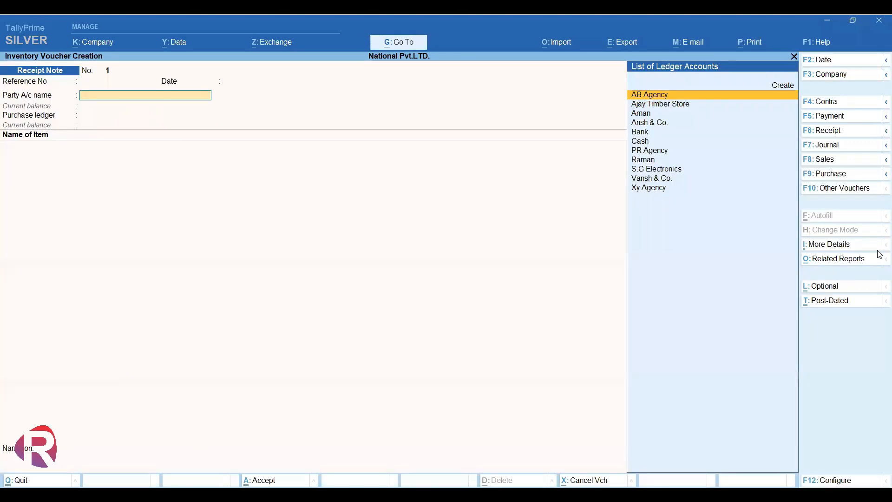
Step: Choose S.G Electronics as the party, link its existing purchase order and accept the order and party details
{"action": "type", "text": "Sg"}
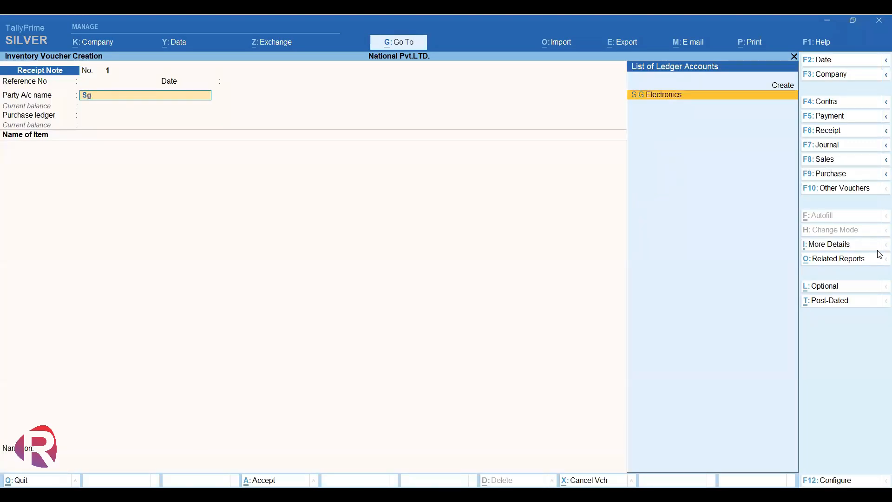
{"action": "key", "text": "Return"}
{"action": "key", "text": "Down"}
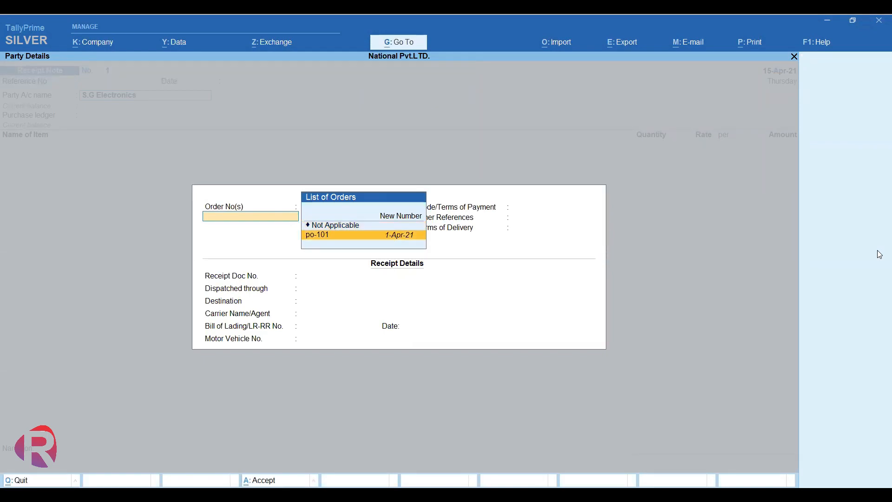
{"action": "key", "text": "Return"}
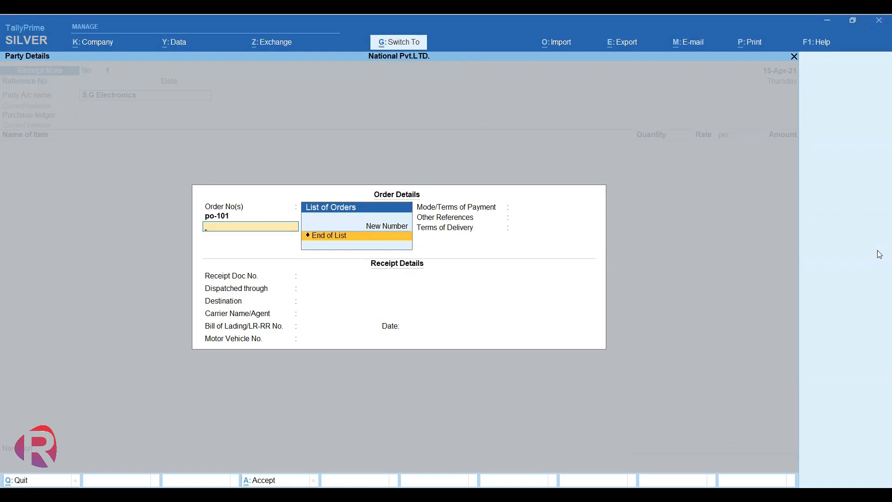
{"action": "key", "text": "ctrl+a"}
{"action": "key", "text": "ctrl+a"}
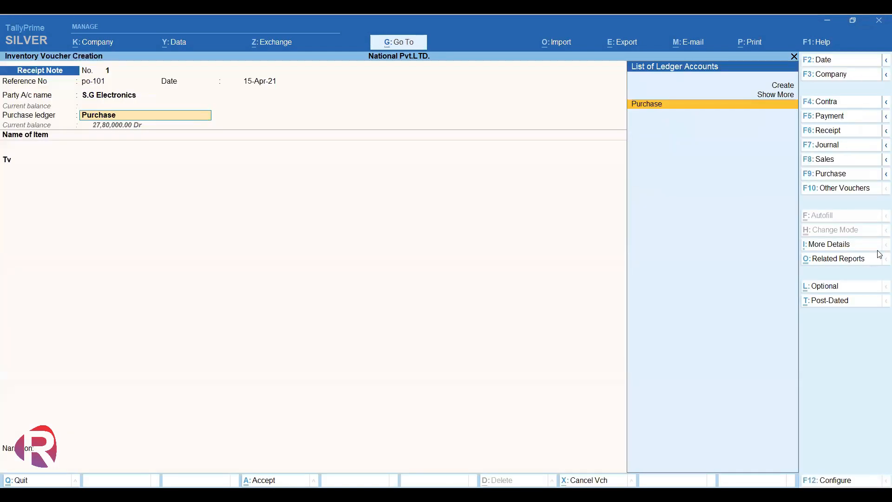
Step: Keep Purchase as the purchase ledger and open the Tv item's allocations, leaving its description blank
{"action": "key", "text": "Return"}
{"action": "key", "text": "Return"}
{"action": "key", "text": "Return"}
{"action": "key", "text": "Return"}
{"action": "key", "text": "Return"}
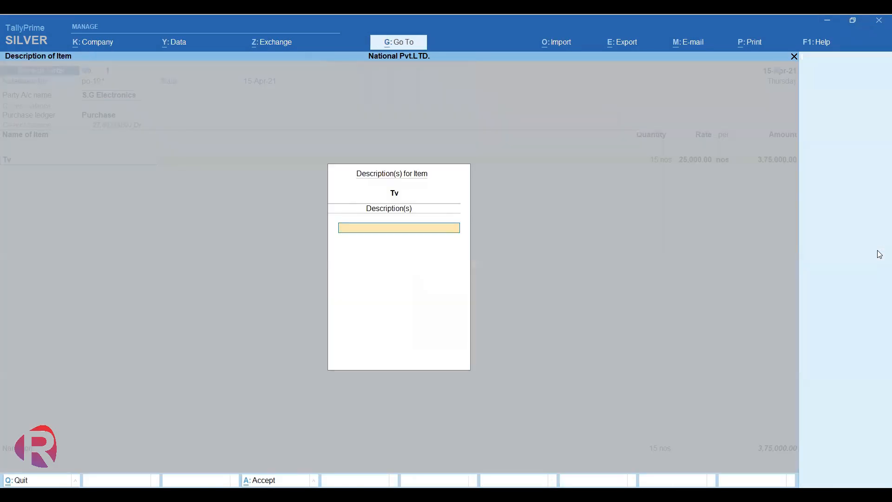
{"action": "key", "text": "Return"}
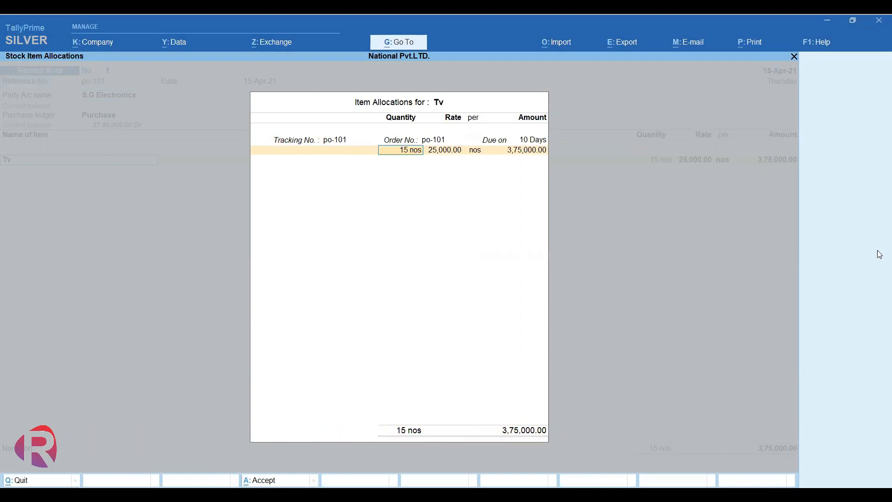
Step: Accept the Tv allocation of 15 nos at 25,000.00 against po-101 and save the receipt note without a narration
{"action": "key", "text": "Return"}
{"action": "key", "text": "Return"}
{"action": "key", "text": "Return"}
{"action": "key", "text": "Return"}
{"action": "key", "text": "Return"}
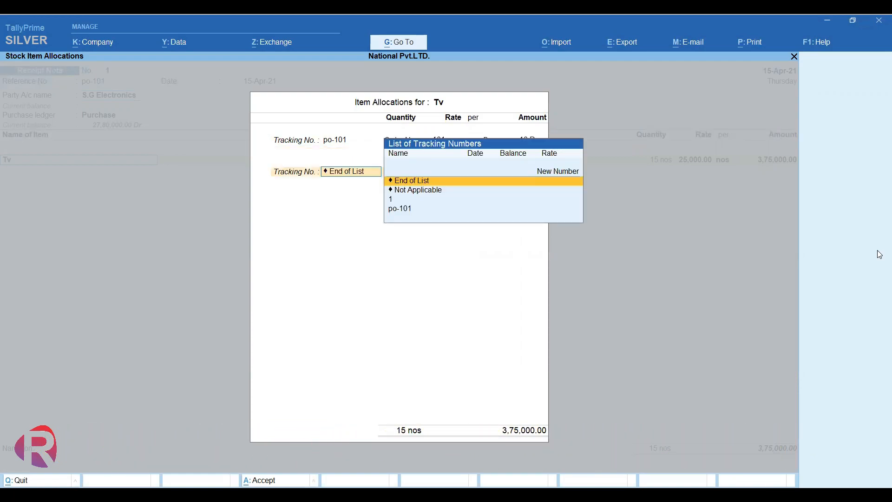
{"action": "key", "text": "Return"}
{"action": "key", "text": "Return"}
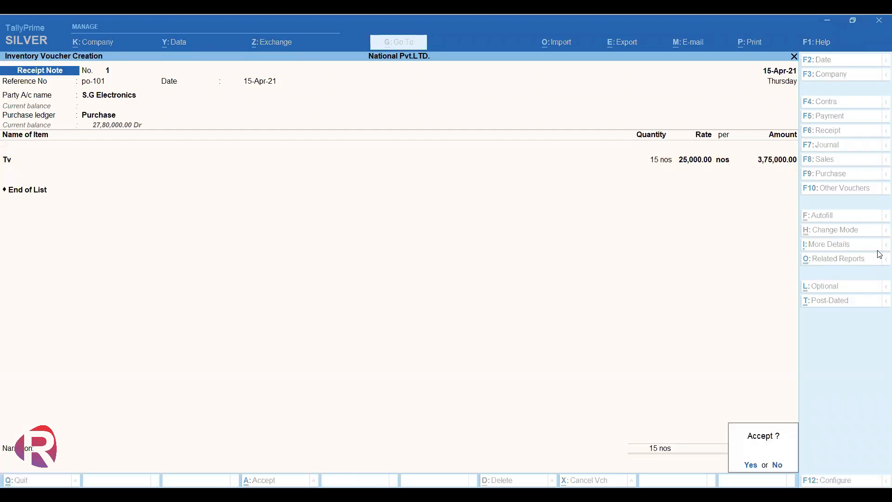
{"action": "key", "text": "Return"}
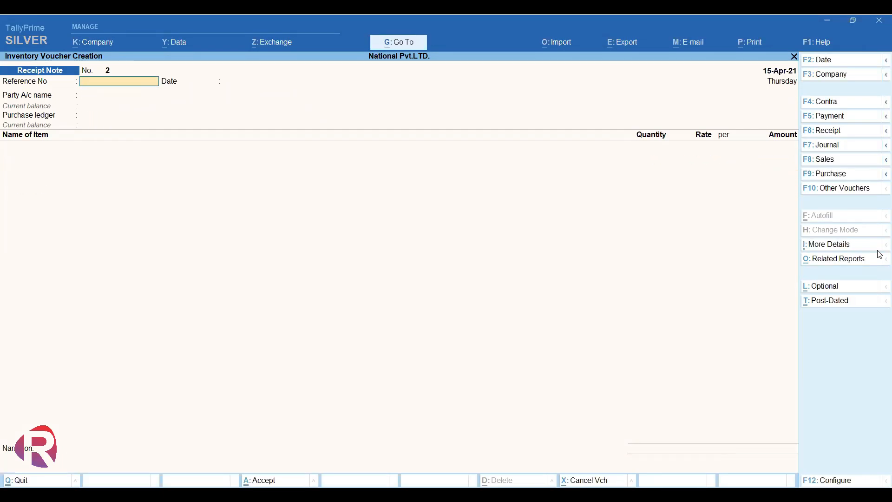
Step: Check the Tv item in the stock summary down to its April vouchers, and return to the Gateway of Tally
{"action": "key", "text": "Down"}
{"action": "key", "text": "Down"}
{"action": "key", "text": "Down"}
{"action": "key", "text": "Down"}
{"action": "key", "text": "Down"}
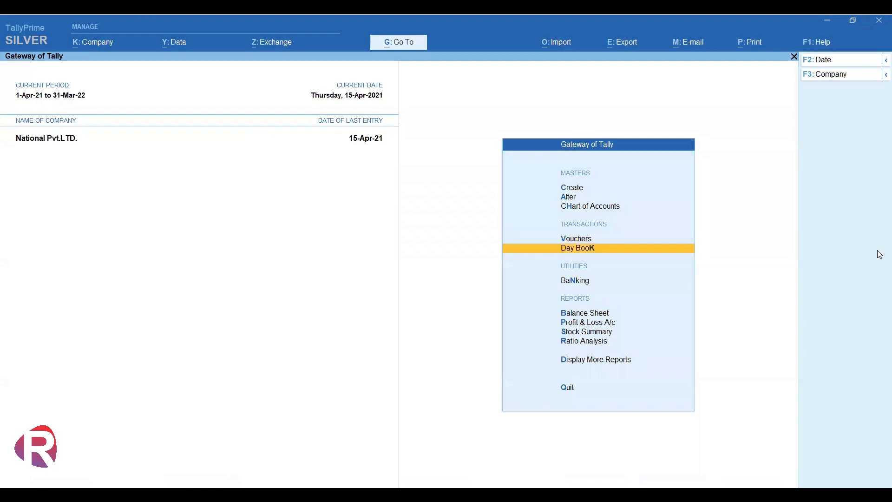
{"action": "key", "text": "Return"}
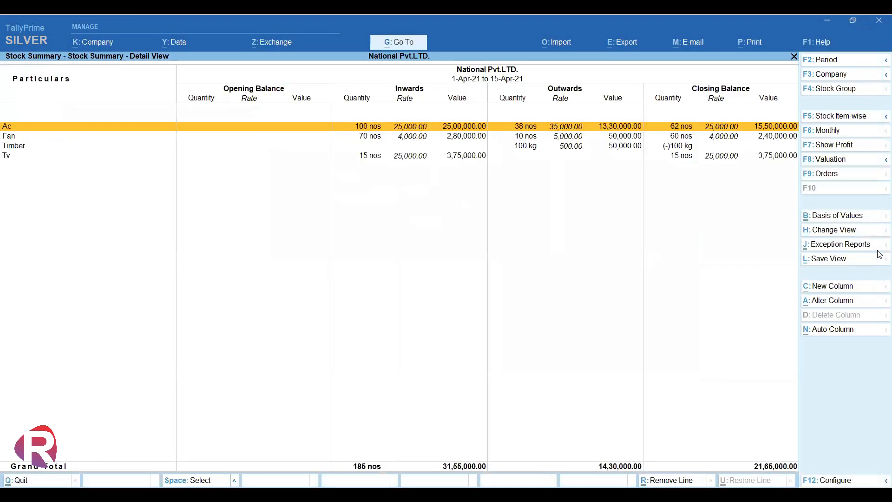
{"action": "key", "text": "Down"}
{"action": "key", "text": "Down"}
{"action": "key", "text": "Down"}
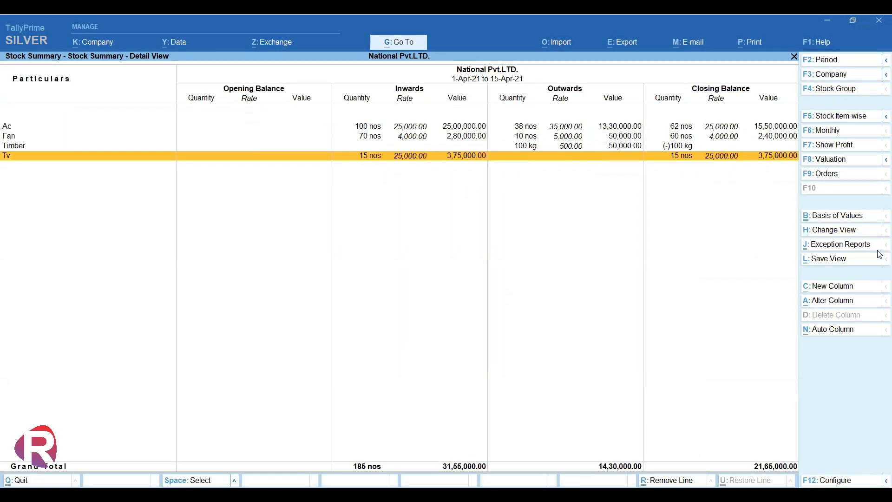
{"action": "key", "text": "Return"}
{"action": "key", "text": "Return"}
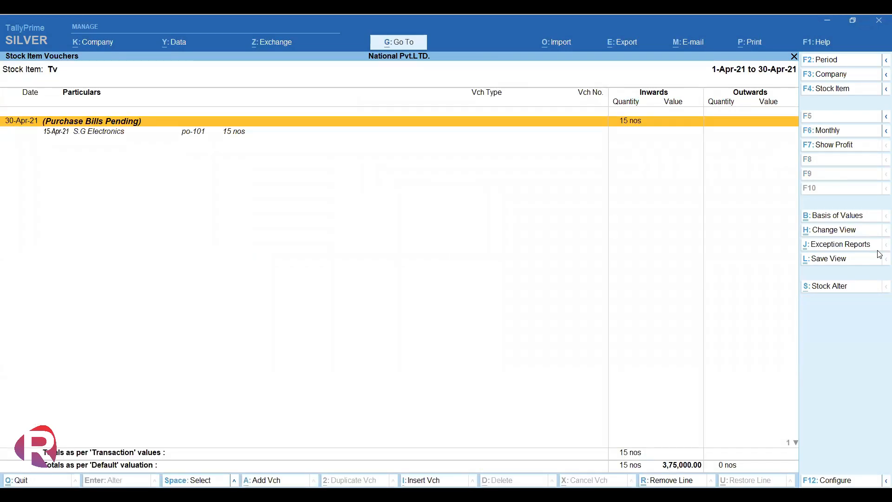
{"action": "key", "text": "Escape"}
{"action": "key", "text": "Escape"}
{"action": "key", "text": "Escape"}
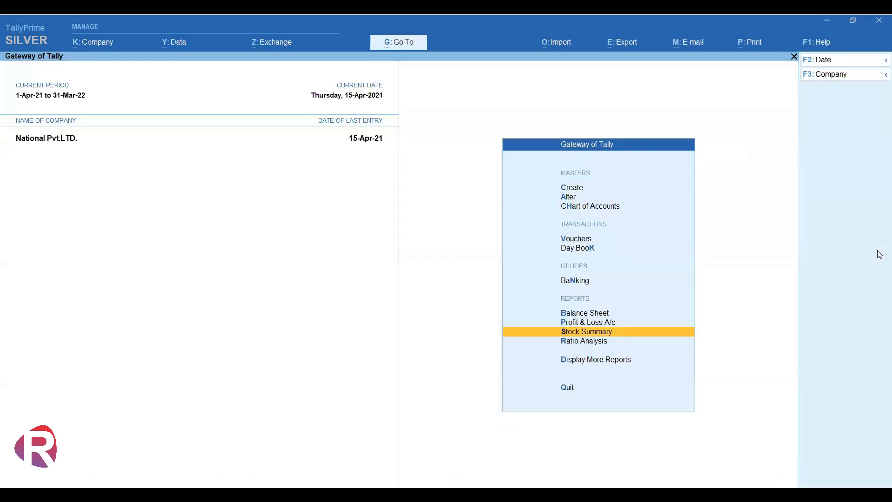
Step: Open the Statements of Inventory reports and select Purchase Order Outstandings
{"action": "key", "text": "d"}
{"action": "key", "text": "Down"}
{"action": "key", "text": "Down"}
{"action": "key", "text": "Down"}
{"action": "key", "text": "Down"}
{"action": "key", "text": "Down"}
{"action": "key", "text": "Down"}
{"action": "key", "text": "Down"}
{"action": "key", "text": "Return"}
{"action": "key", "text": "Down"}
{"action": "key", "text": "Down"}
{"action": "key", "text": "Down"}
{"action": "key", "text": "Down"}
{"action": "key", "text": "Down"}
{"action": "key", "text": "Down"}
{"action": "key", "text": "Up"}
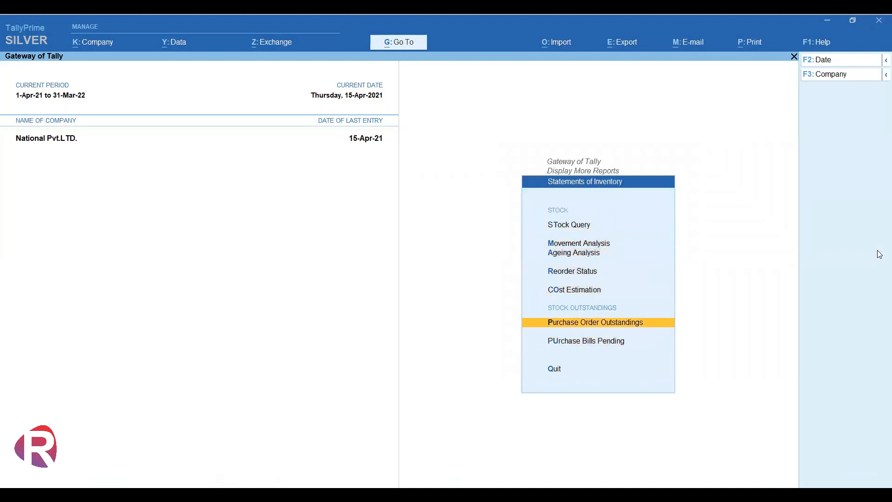
Step: Check the purchase order outstandings for all orders rather than only due ones, and leave the report
{"action": "key", "text": "Return"}
{"action": "key", "text": "Down"}
{"action": "key", "text": "Down"}
{"action": "key", "text": "Down"}
{"action": "key", "text": "Down"}
{"action": "key", "text": "Down"}
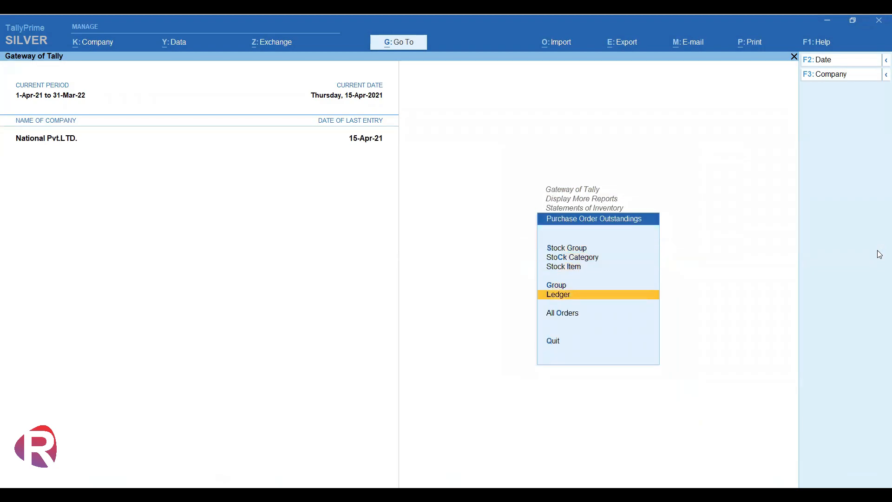
{"action": "key", "text": "Return"}
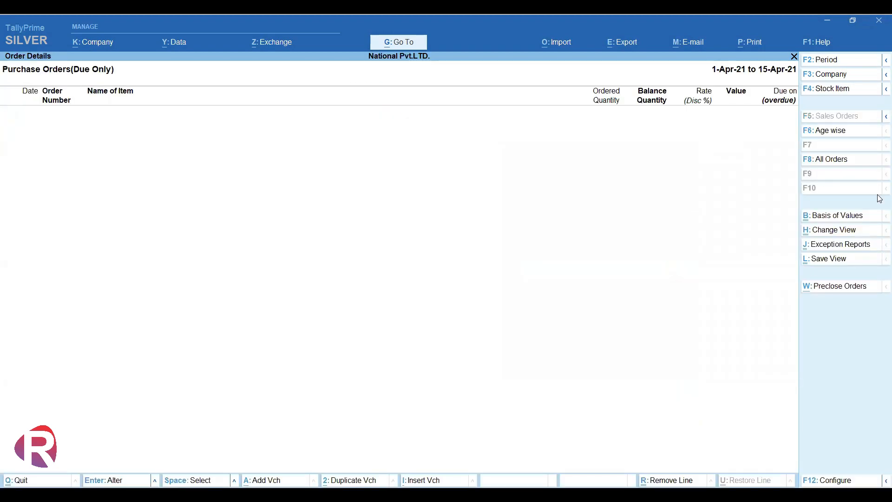
{"action": "left_click", "coordinate": [846, 165]}
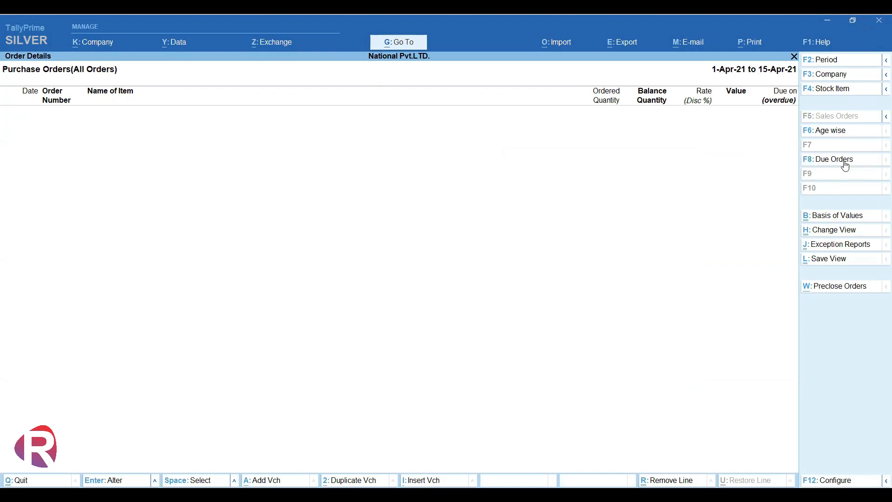
{"action": "key", "text": "Escape"}
{"action": "key", "text": "Escape"}
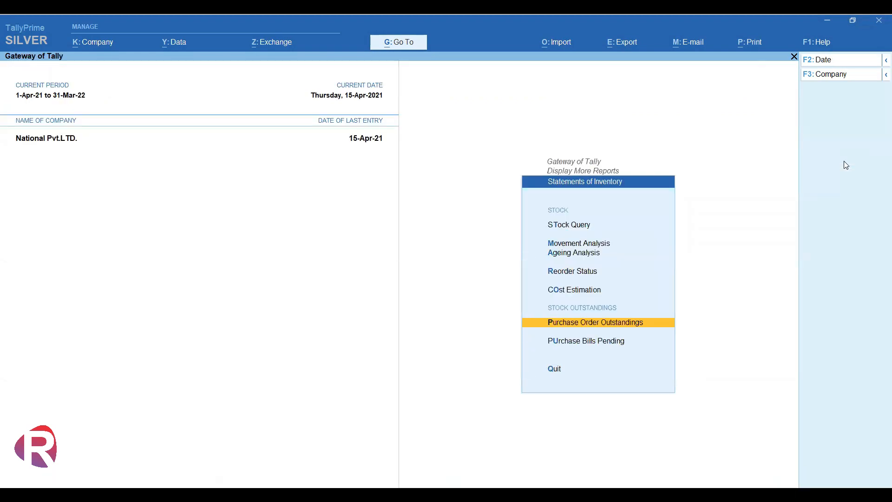
Step: Check the Purchase Bills Pending report for goods received without a bill, and return to the Gateway of Tally
{"action": "key", "text": "Down"}
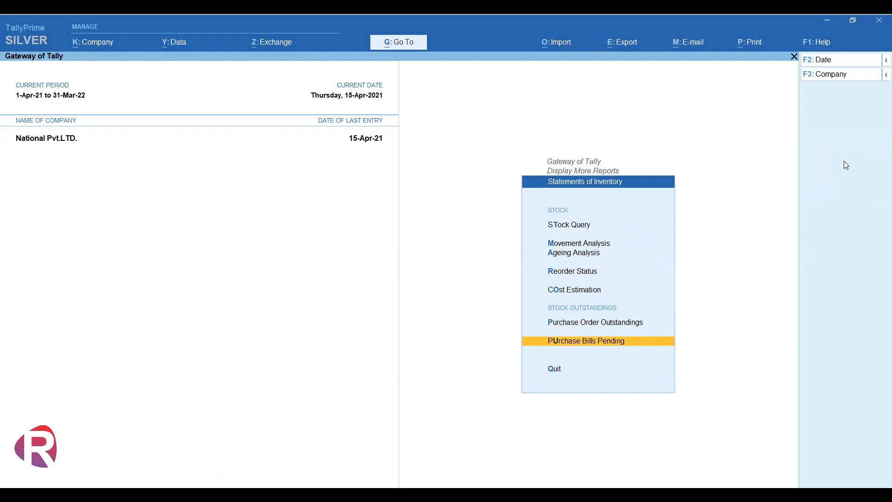
{"action": "key", "text": "Return"}
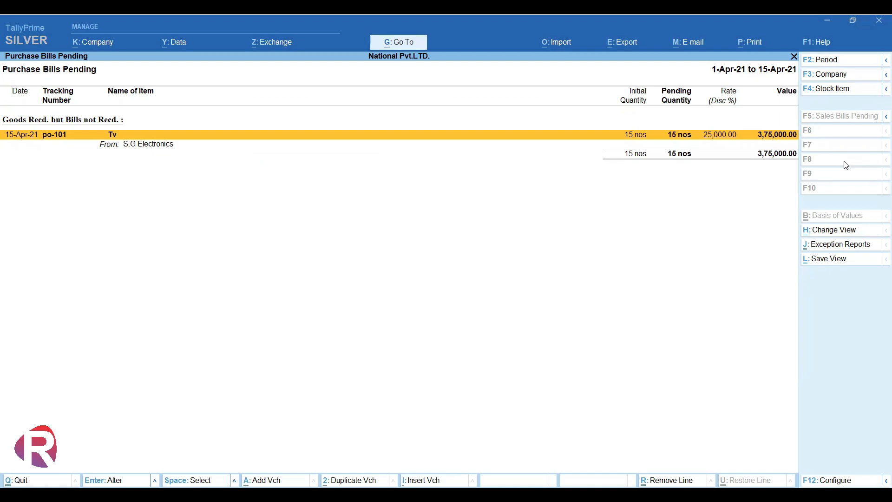
{"action": "key", "text": "Escape"}
{"action": "key", "text": "Escape"}
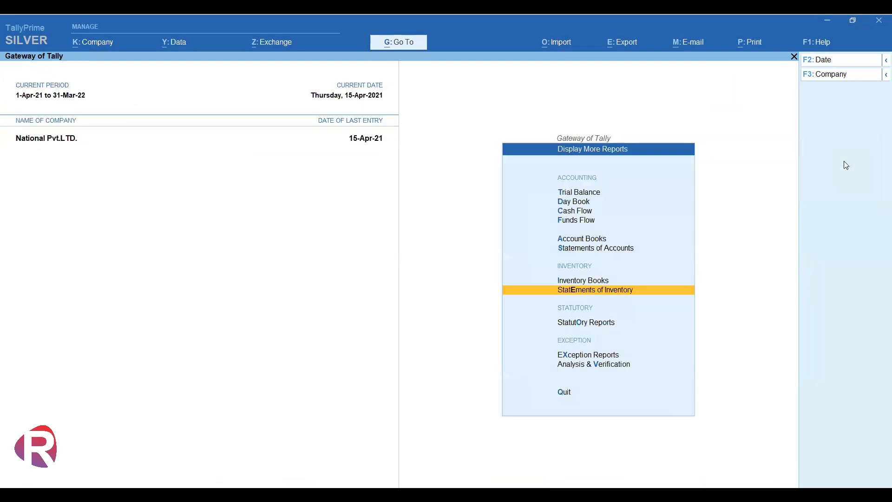
{"action": "key", "text": "Escape"}
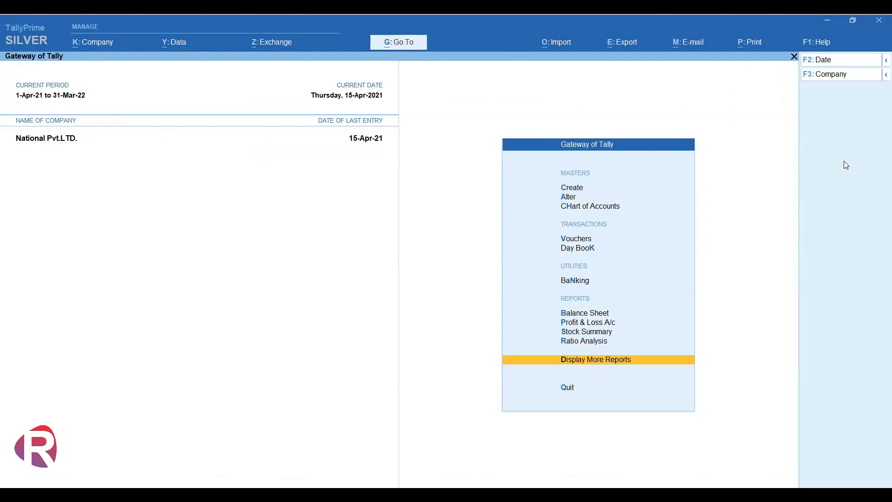
Step: Start a new voucher and show the inactive types in the list of voucher types
{"action": "key", "text": "Up"}
{"action": "key", "text": "Up"}
{"action": "key", "text": "Up"}
{"action": "key", "text": "Up"}
{"action": "key", "text": "Up"}
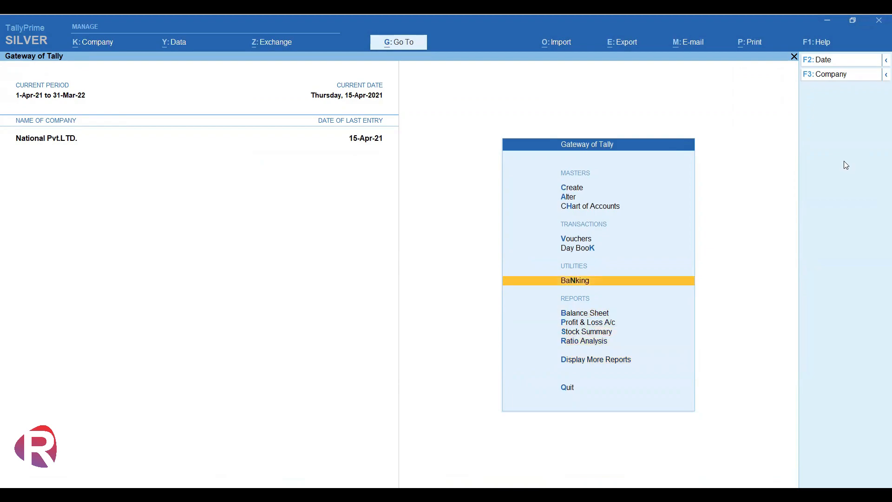
{"action": "key", "text": "Up"}
{"action": "key", "text": "Up"}
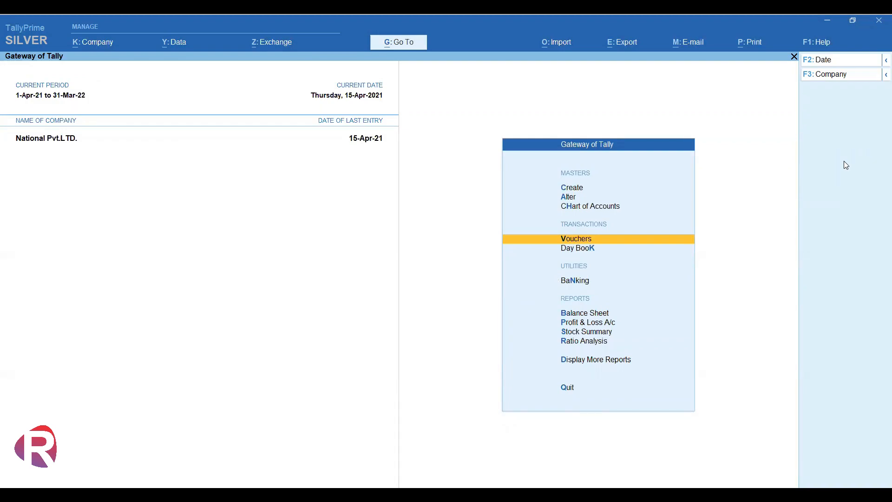
{"action": "key", "text": "Return"}
{"action": "key", "text": "F10"}
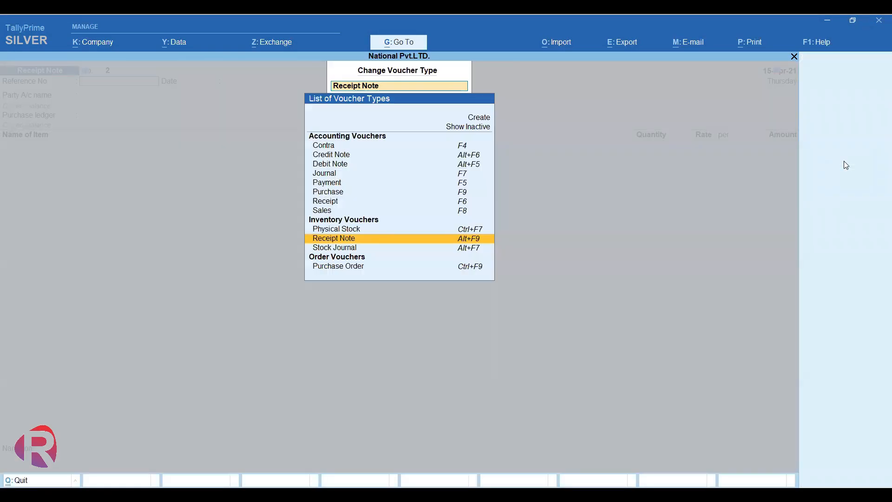
{"action": "key", "text": "Up"}
{"action": "key", "text": "Up"}
{"action": "key", "text": "Up"}
{"action": "key", "text": "Up"}
{"action": "key", "text": "Up"}
{"action": "key", "text": "Up"}
{"action": "key", "text": "Up"}
{"action": "key", "text": "Up"}
{"action": "key", "text": "Up"}
{"action": "key", "text": "Up"}
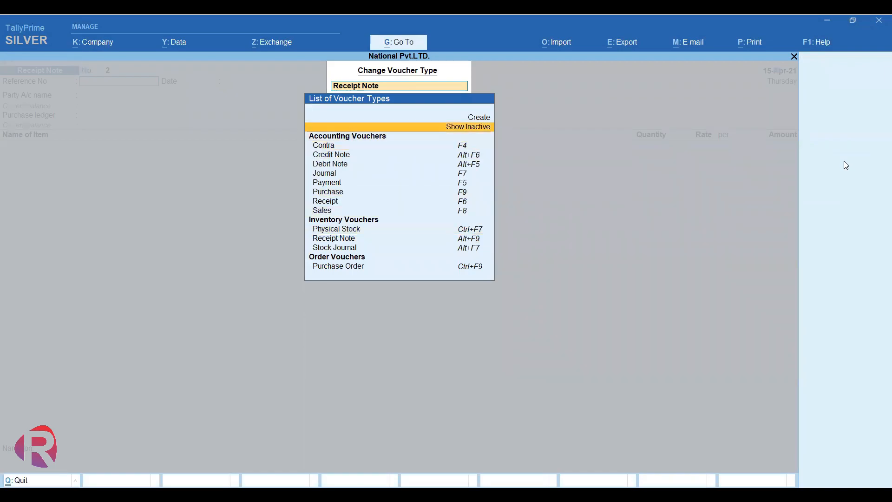
{"action": "key", "text": "Return"}
Step: Choose the Rejections Out voucher type from the inventory vouchers and activate it
{"action": "key", "text": "Down"}
{"action": "key", "text": "Down"}
{"action": "key", "text": "Down"}
{"action": "key", "text": "Down"}
{"action": "key", "text": "Down"}
{"action": "key", "text": "Down"}
{"action": "key", "text": "Down"}
{"action": "key", "text": "Down"}
{"action": "key", "text": "Down"}
{"action": "key", "text": "Down"}
{"action": "key", "text": "Down"}
{"action": "key", "text": "Down"}
{"action": "key", "text": "Down"}
{"action": "key", "text": "Down"}
{"action": "key", "text": "Down"}
{"action": "key", "text": "Down"}
{"action": "key", "text": "Down"}
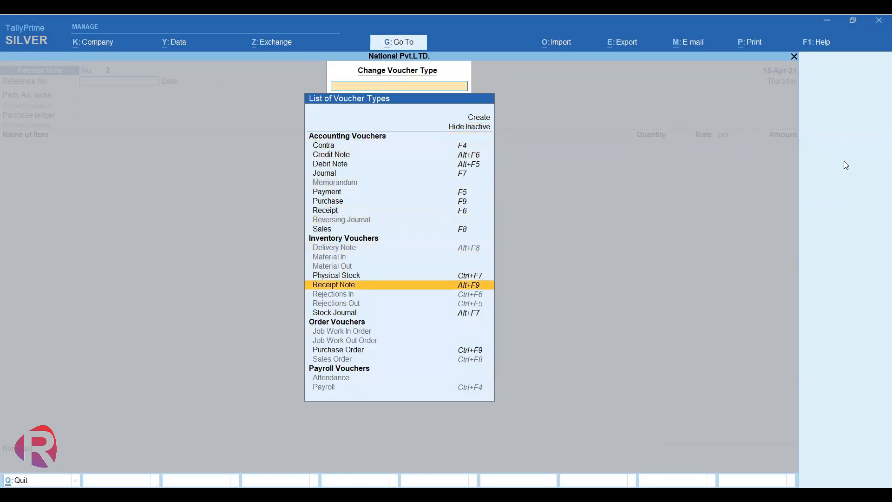
{"action": "key", "text": "Return"}
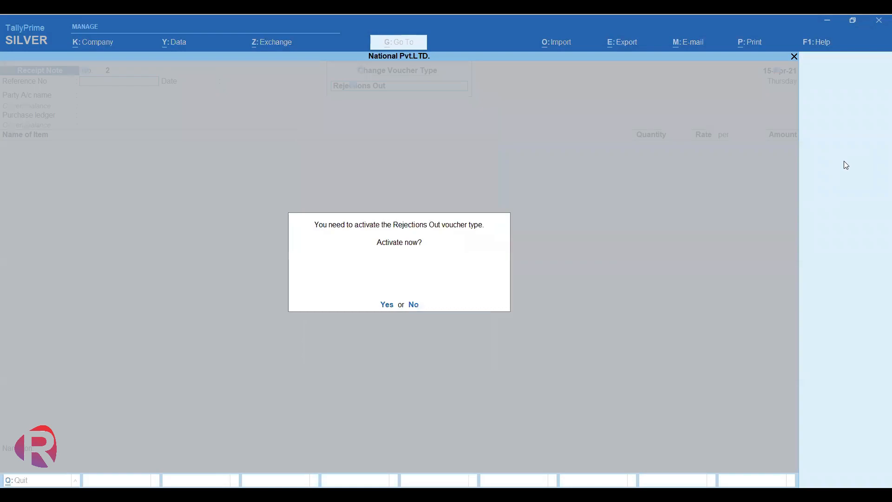
{"action": "key", "text": "y"}
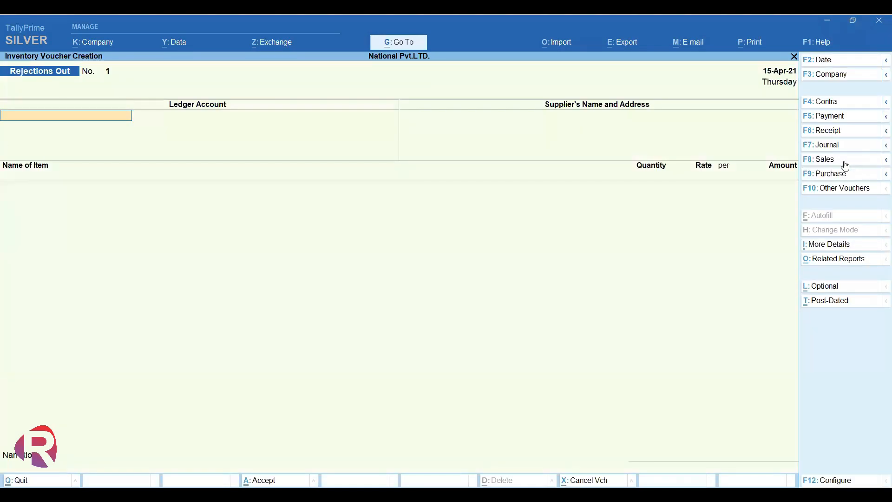
Step: Choose S.G Electronics as the ledger account of the Rejections Out voucher and accept the supplier details
{"action": "type", "text": "Sg"}
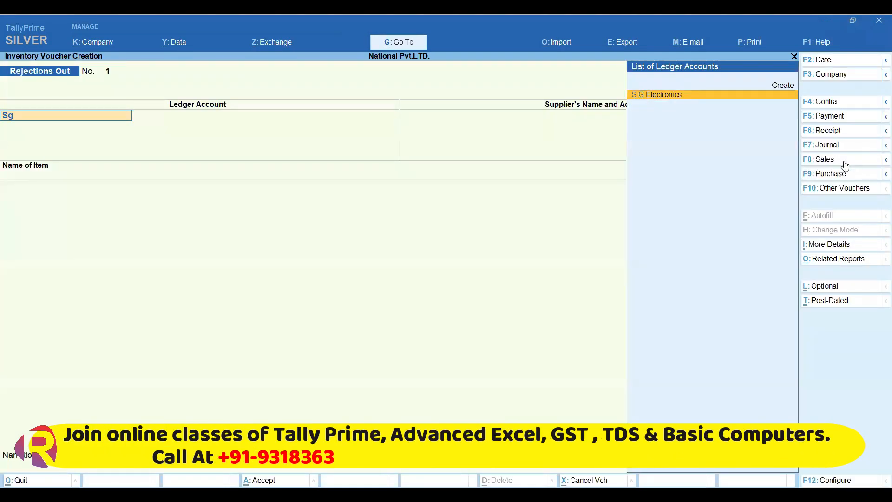
{"action": "key", "text": "Return"}
{"action": "key", "text": "Return"}
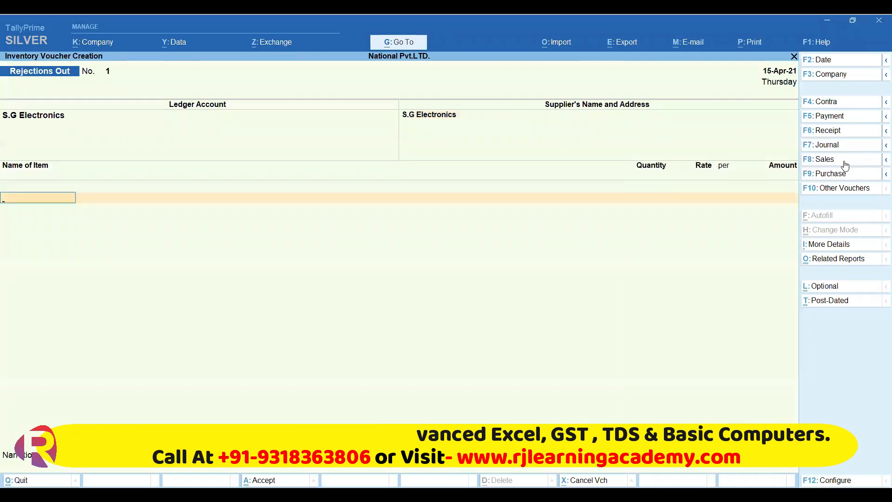
Step: Add the Tv item to the voucher and allocate it to tracking number po-101
{"action": "type", "text": "Tv"}
{"action": "key", "text": "Return"}
{"action": "type", "text": "1"}
{"action": "key", "text": "Return"}
{"action": "key", "text": "BackSpace"}
{"action": "key", "text": "Down"}
{"action": "key", "text": "Return"}
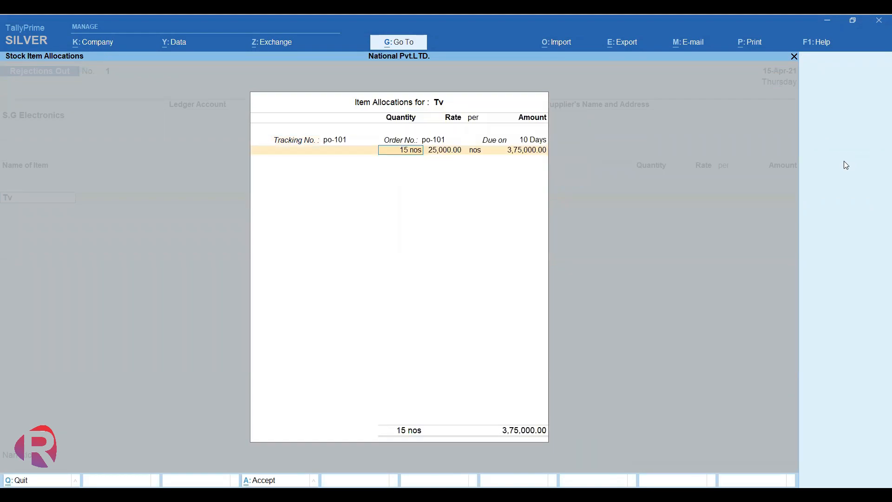
Step: Set the rejected Tv quantity to 2 nos at the rate of 25,000.00 and save the Rejections Out voucher
{"action": "key", "text": "BackSpace"}
{"action": "type", "text": "2"}
{"action": "key", "text": "Return"}
{"action": "key", "text": "Return"}
{"action": "key", "text": "Return"}
{"action": "key", "text": "Return"}
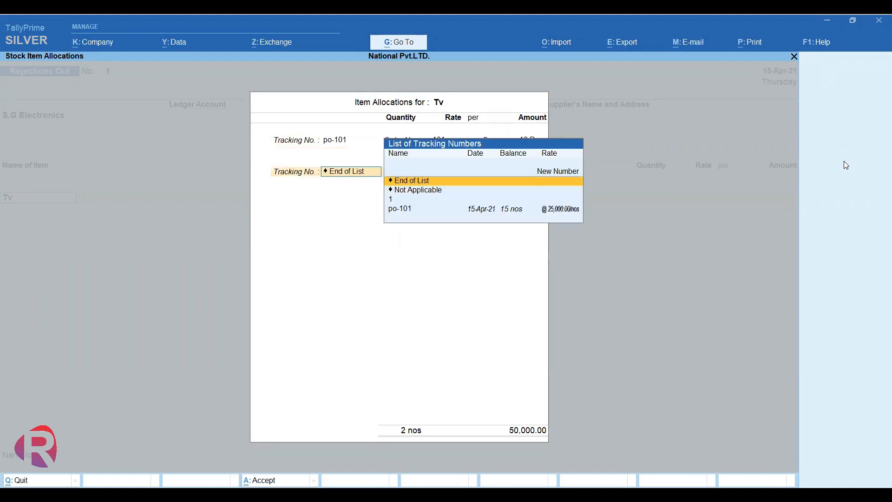
{"action": "key", "text": "Return"}
{"action": "key", "text": "Return"}
{"action": "key", "text": "Return"}
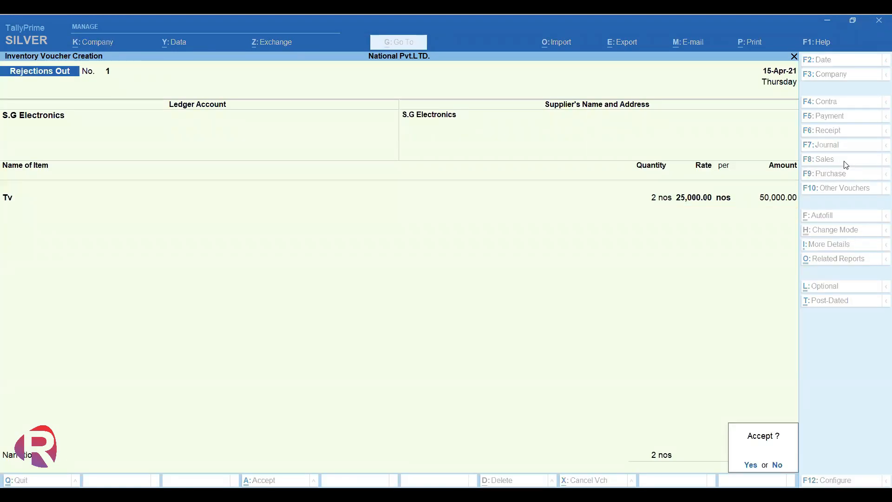
{"action": "key", "text": "Return"}
Step: Review the Tv item's stock after the rejection in the stock summary, its monthly summary and April vouchers
{"action": "key", "text": "Escape"}
{"action": "key", "text": "Down"}
{"action": "key", "text": "Down"}
{"action": "key", "text": "Down"}
{"action": "key", "text": "Down"}
{"action": "key", "text": "Down"}
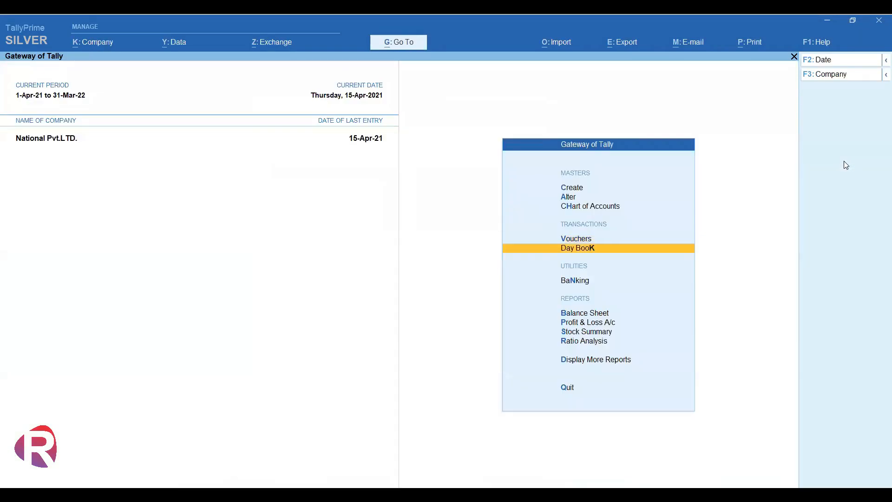
{"action": "key", "text": "Return"}
{"action": "key", "text": "Down"}
{"action": "key", "text": "Down"}
{"action": "key", "text": "Down"}
{"action": "key", "text": "Return"}
{"action": "key", "text": "Return"}
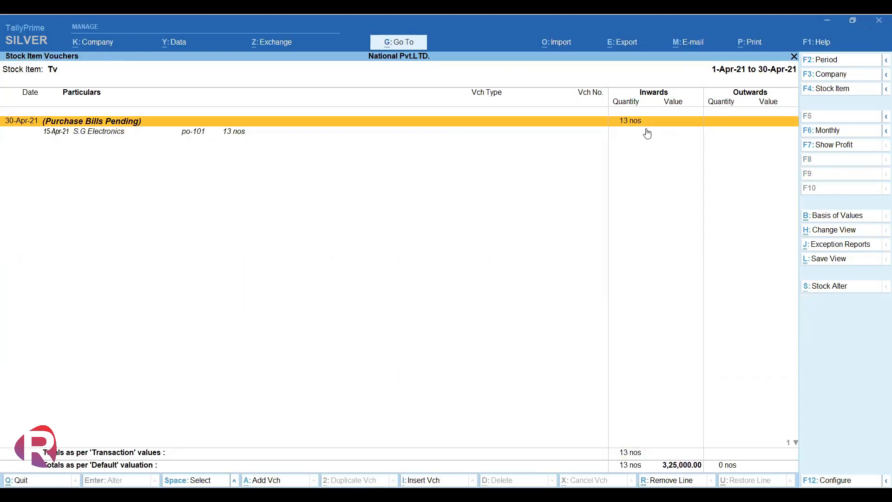
{"action": "key", "text": "Escape"}
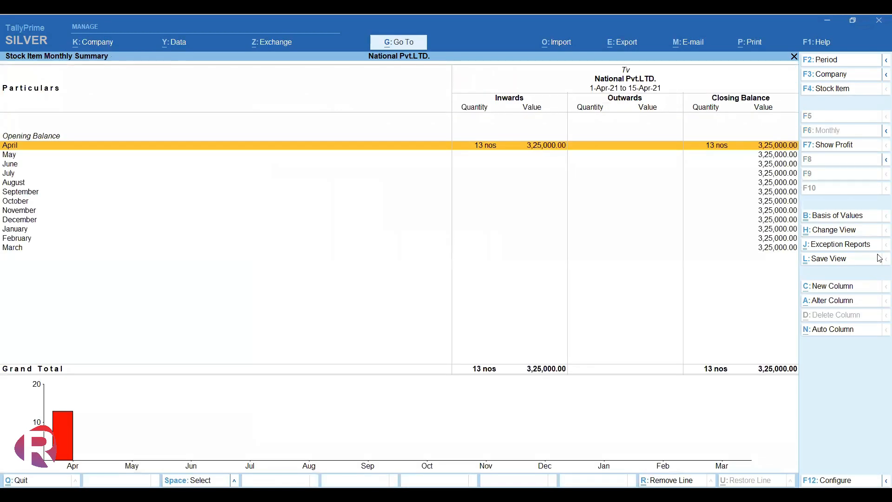
{"action": "key", "text": "Escape"}
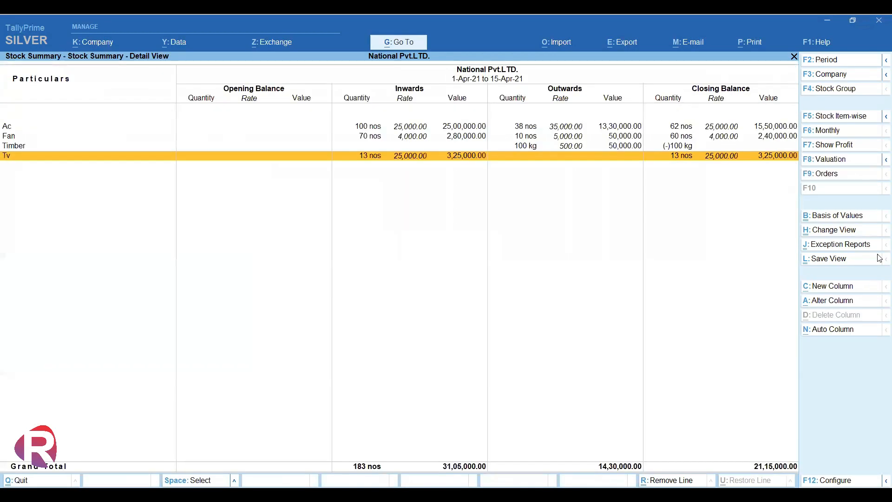
{"action": "key", "text": "Escape"}
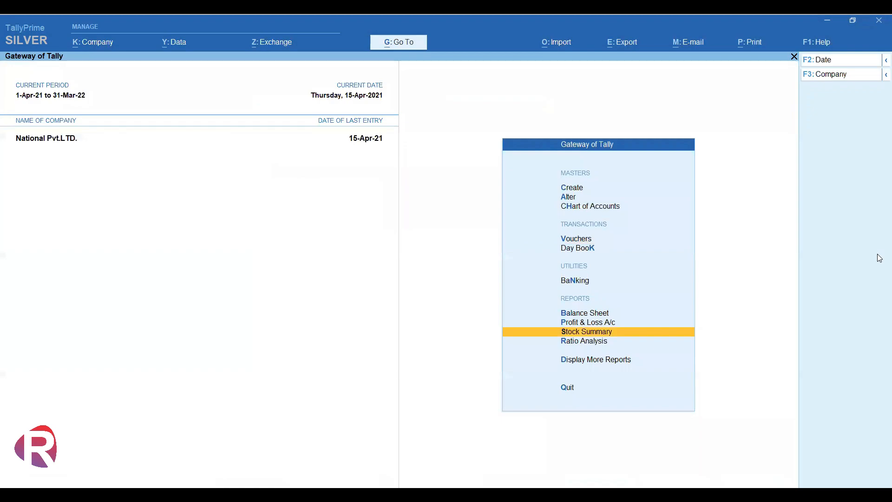
Step: Start a Purchase voucher with supplier invoice number 106, keeping the 15-Apr-21 invoice date
{"action": "key", "text": "Up"}
{"action": "key", "text": "Up"}
{"action": "key", "text": "Up"}
{"action": "key", "text": "Up"}
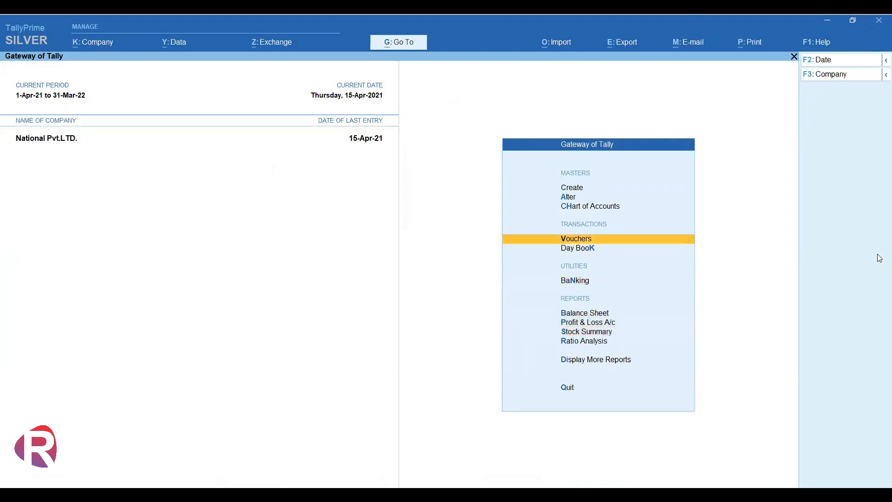
{"action": "key", "text": "Return"}
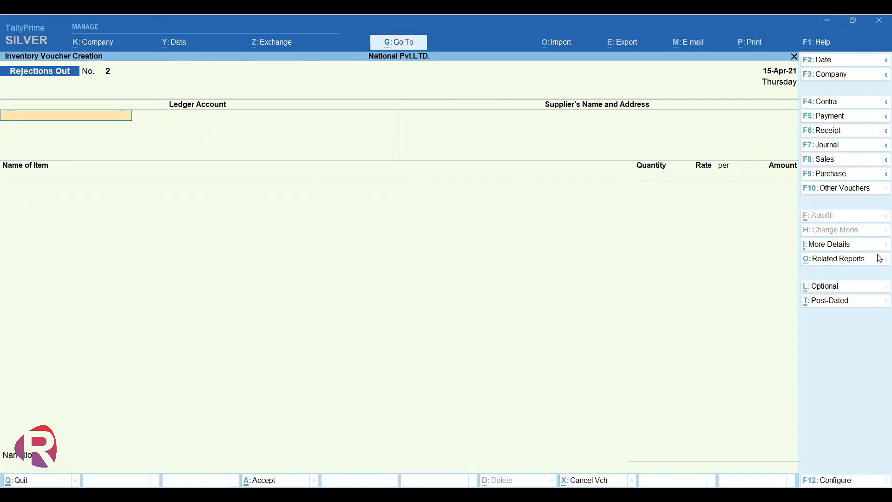
{"action": "key", "text": "F9"}
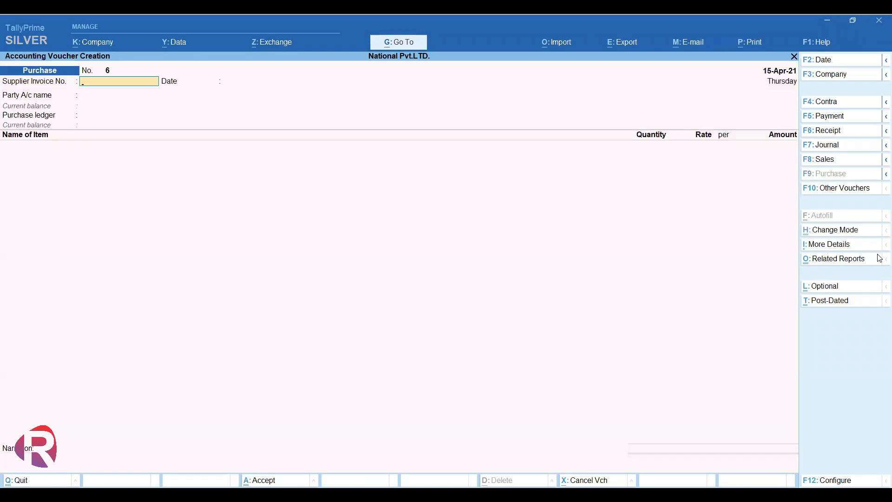
{"action": "type", "text": "106"}
{"action": "key", "text": "Return"}
{"action": "key", "text": "Return"}
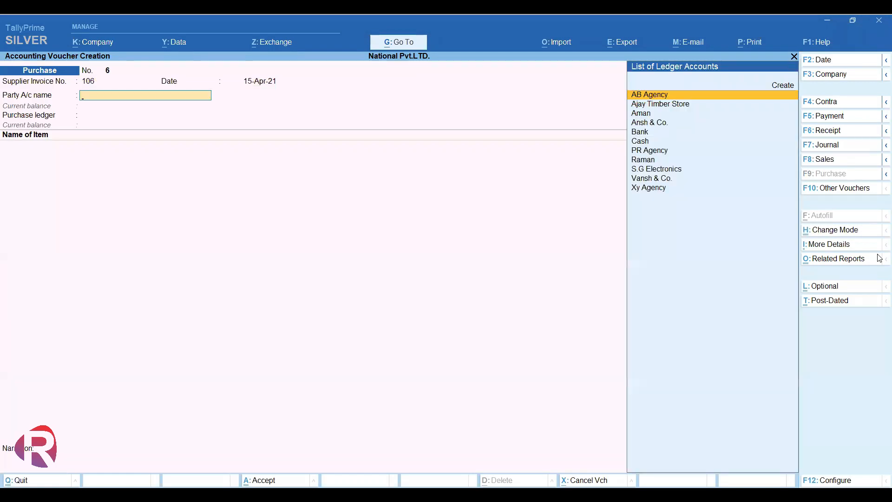
Step: Choose S.G Electronics as the party account, link receipt note po-101 and accept the receipt and party details
{"action": "type", "text": "Sg"}
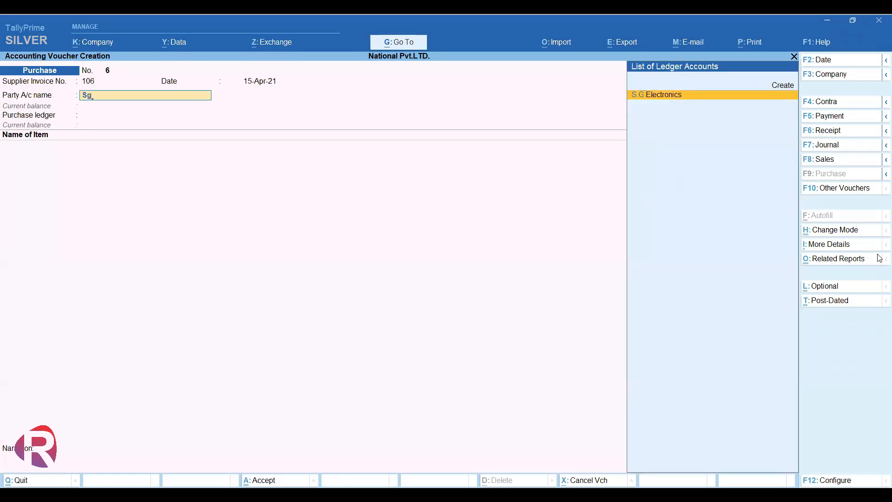
{"action": "key", "text": "Return"}
{"action": "key", "text": "Down"}
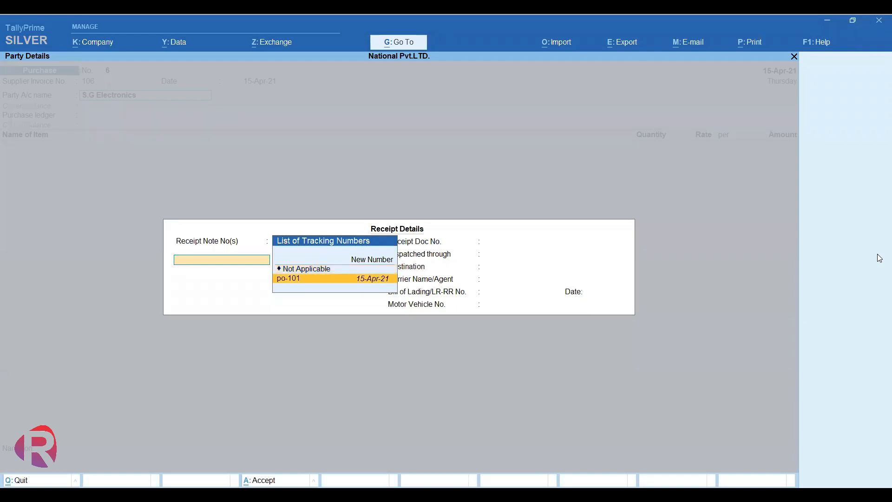
{"action": "key", "text": "Return"}
{"action": "key", "text": "Return"}
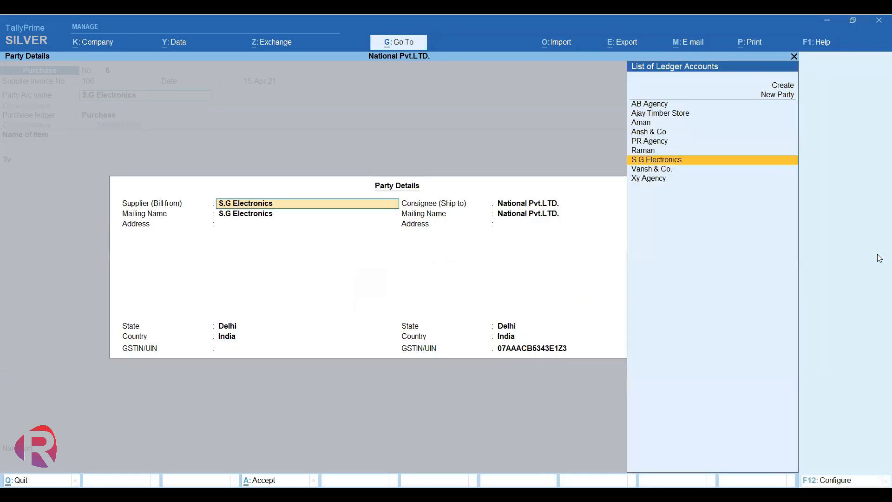
{"action": "key", "text": "Return"}
{"action": "key", "text": "ctrl+a"}
Step: Accept the Purchase ledger and the Tv line of 13 nos at 25,000.00 brought in from the receipt note
{"action": "key", "text": "Return"}
{"action": "key", "text": "Return"}
{"action": "key", "text": "Return"}
{"action": "key", "text": "Return"}
{"action": "key", "text": "Return"}
{"action": "key", "text": "Return"}
{"action": "key", "text": "Return"}
{"action": "key", "text": "Return"}
{"action": "key", "text": "Return"}
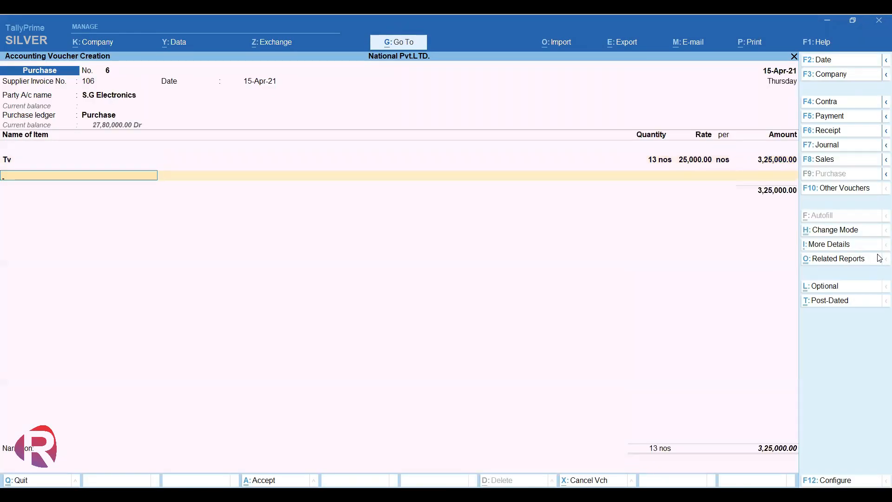
Step: Record the bill as New Ref 106 for 3,25,000.00, save the Purchase voucher and leave voucher entry
{"action": "key", "text": "Return"}
{"action": "key", "text": "Return"}
{"action": "key", "text": "Return"}
{"action": "key", "text": "Return"}
{"action": "key", "text": "Return"}
{"action": "key", "text": "Return"}
{"action": "key", "text": "Return"}
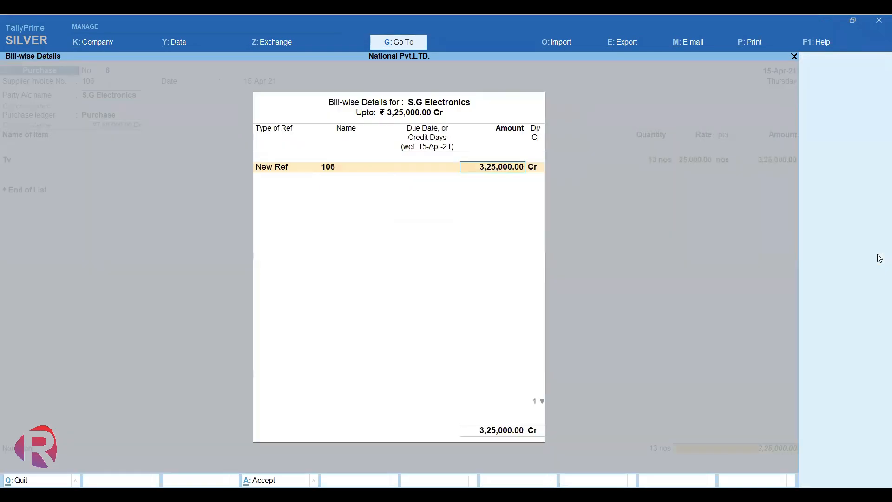
{"action": "key", "text": "Return"}
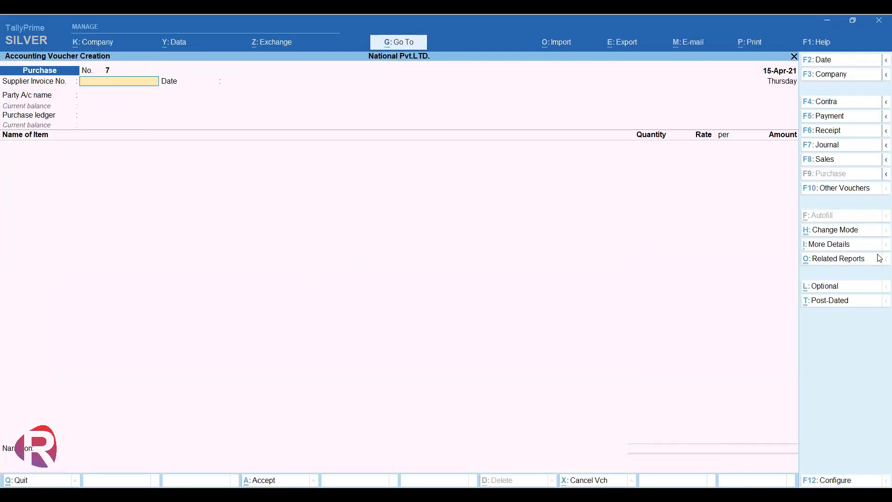
{"action": "key", "text": "Escape"}
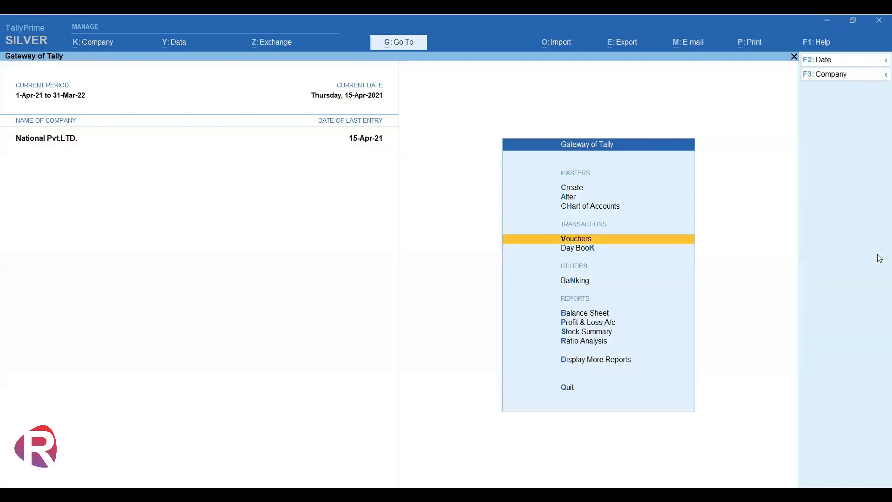
Step: Check the Purchase Bills Pending report among the statements of inventory
{"action": "key", "text": "d"}
{"action": "key", "text": "Down"}
{"action": "key", "text": "Down"}
{"action": "key", "text": "Down"}
{"action": "key", "text": "Down"}
{"action": "key", "text": "Down"}
{"action": "key", "text": "Down"}
{"action": "key", "text": "Down"}
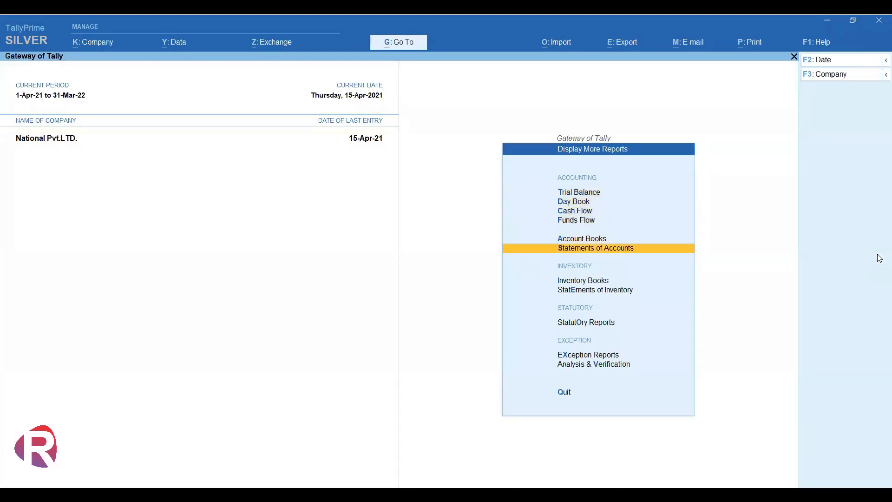
{"action": "key", "text": "Return"}
{"action": "key", "text": "Down"}
{"action": "key", "text": "Down"}
{"action": "key", "text": "Down"}
{"action": "key", "text": "Down"}
{"action": "key", "text": "Down"}
{"action": "key", "text": "Down"}
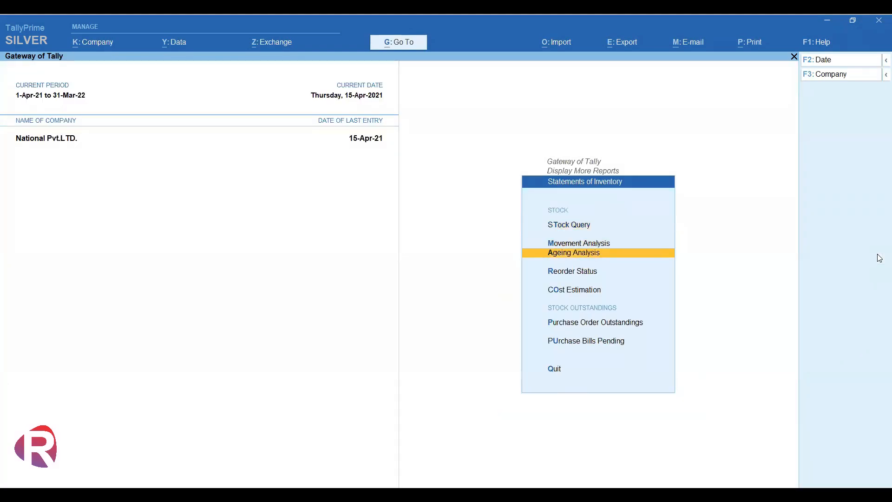
{"action": "key", "text": "Return"}
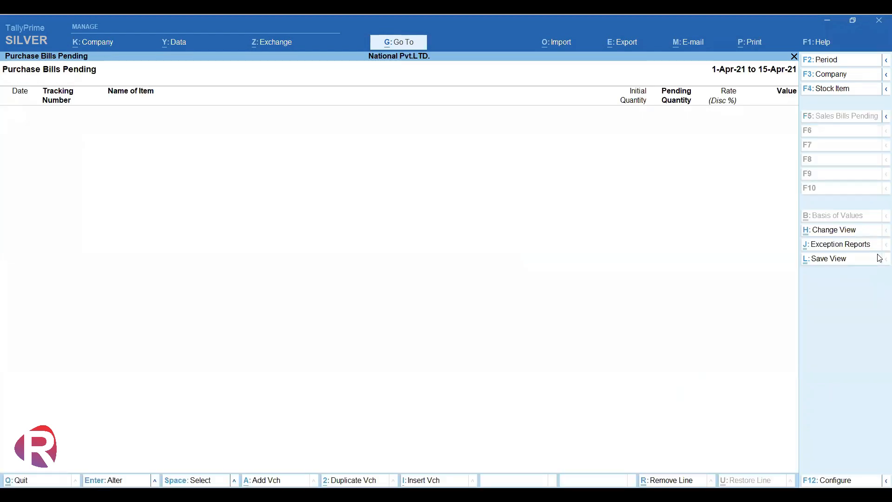
{"action": "key", "text": "Escape"}
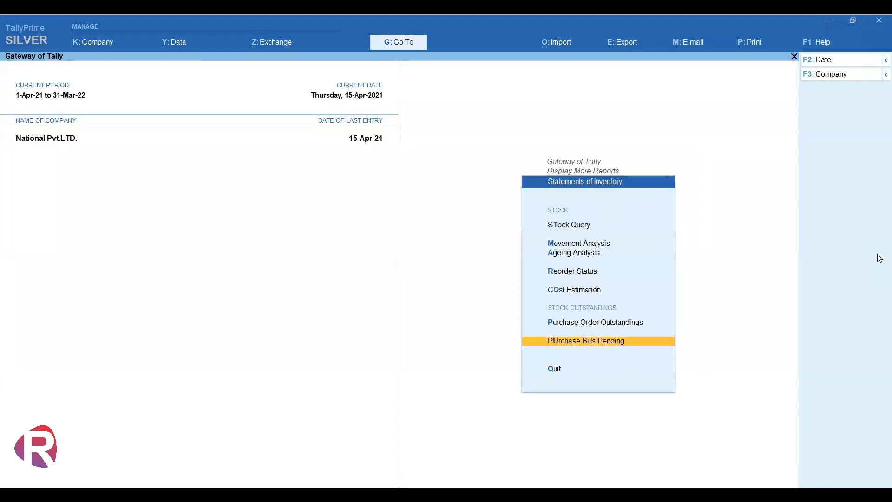
Step: Open the S.G Electronics ledger from the account books to review its vouchers
{"action": "key", "text": "Escape"}
{"action": "key", "text": "Up"}
{"action": "key", "text": "Up"}
{"action": "key", "text": "Up"}
{"action": "key", "text": "Return"}
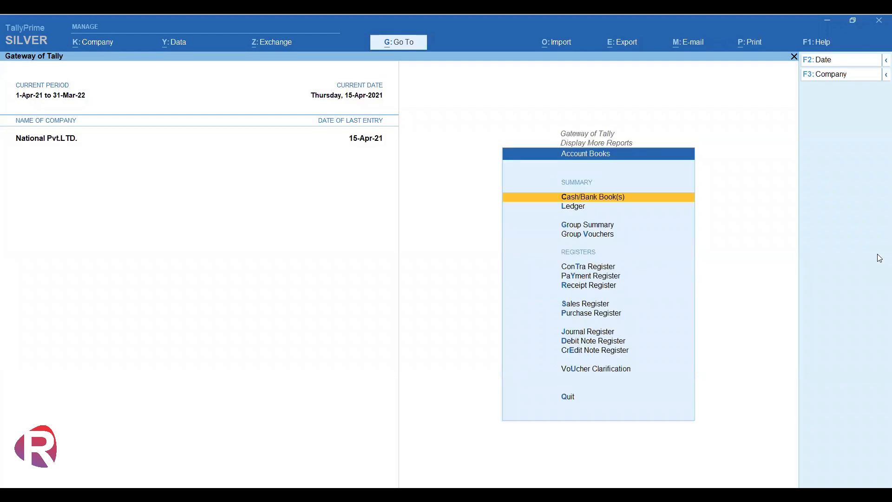
{"action": "key", "text": "Down"}
{"action": "key", "text": "Return"}
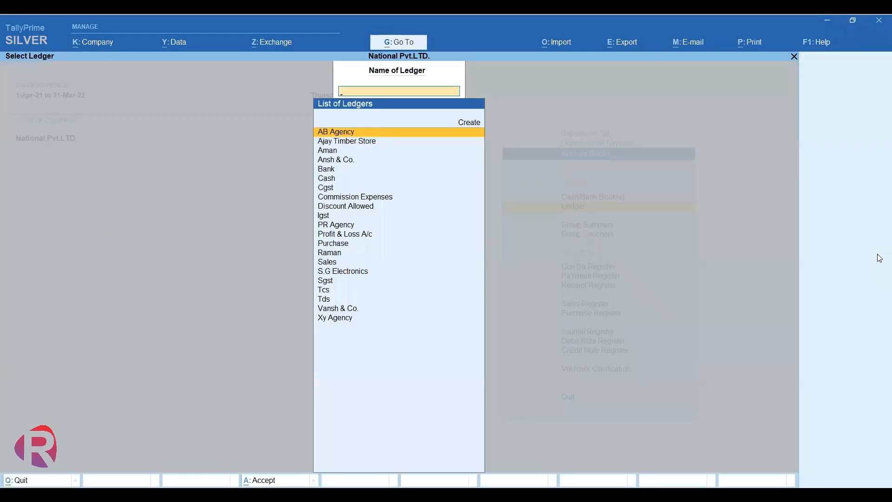
{"action": "key", "text": "Down"}
{"action": "key", "text": "Down"}
{"action": "key", "text": "Down"}
{"action": "key", "text": "Down"}
{"action": "type", "text": "Sg"}
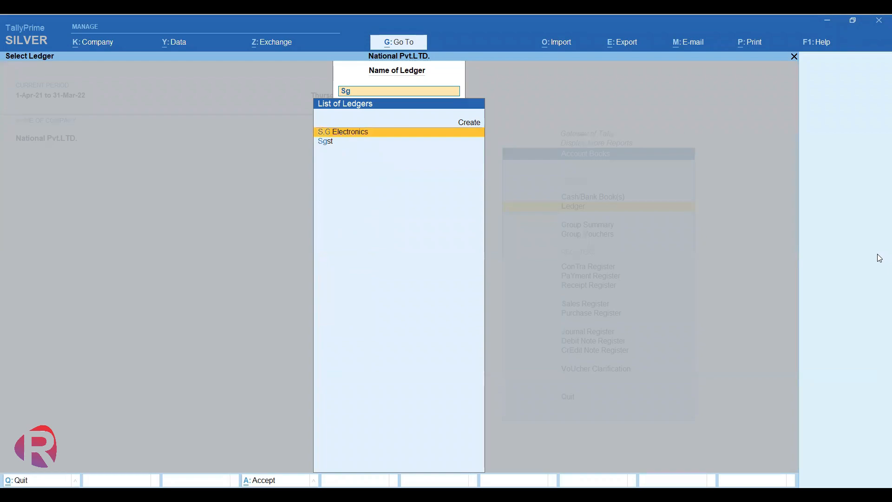
{"action": "key", "text": "Return"}
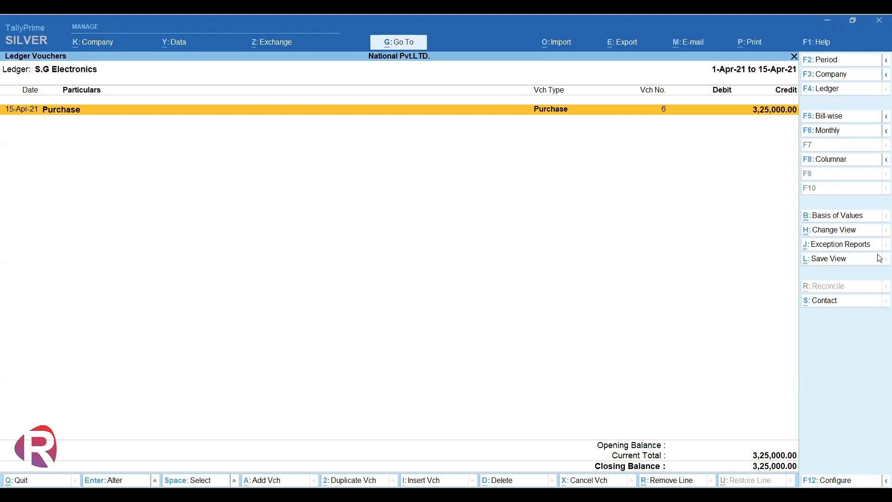
Step: Add a Payment voucher from the ledger report, debiting S.G Electronics with 325000
{"action": "key", "text": "alt+a"}
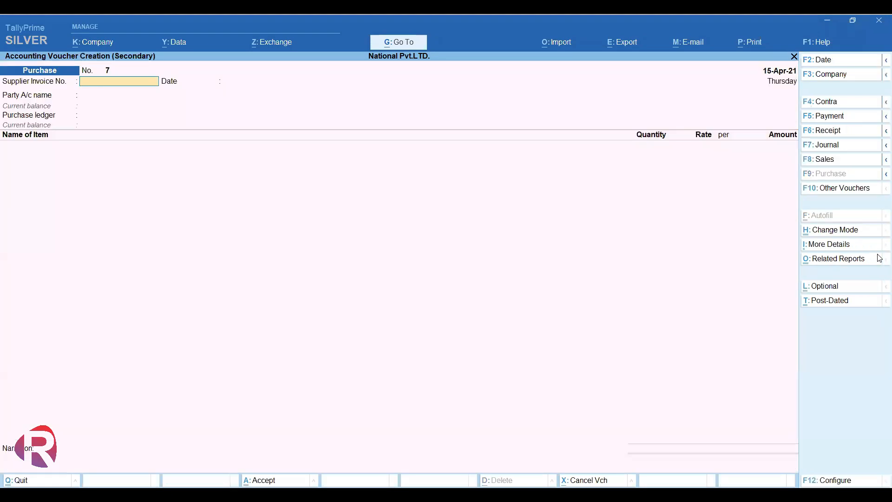
{"action": "key", "text": "F5"}
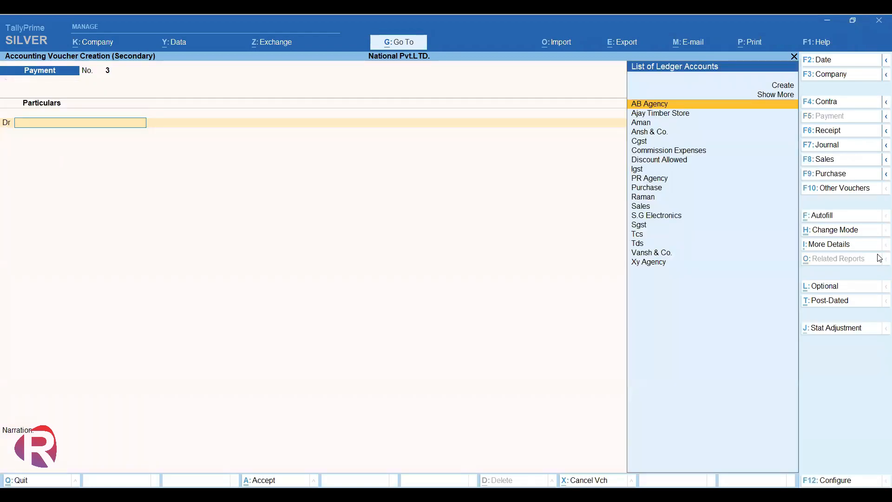
{"action": "type", "text": "Sg"}
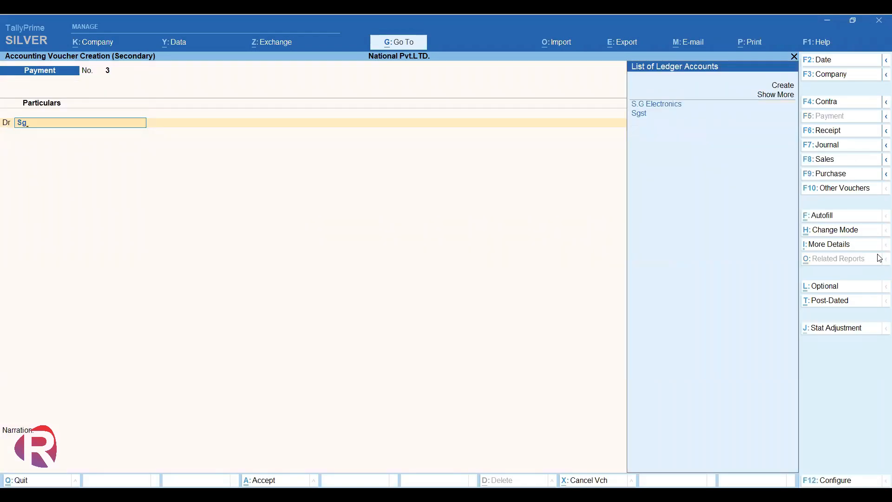
{"action": "key", "text": "Return"}
{"action": "type", "text": "325000"}
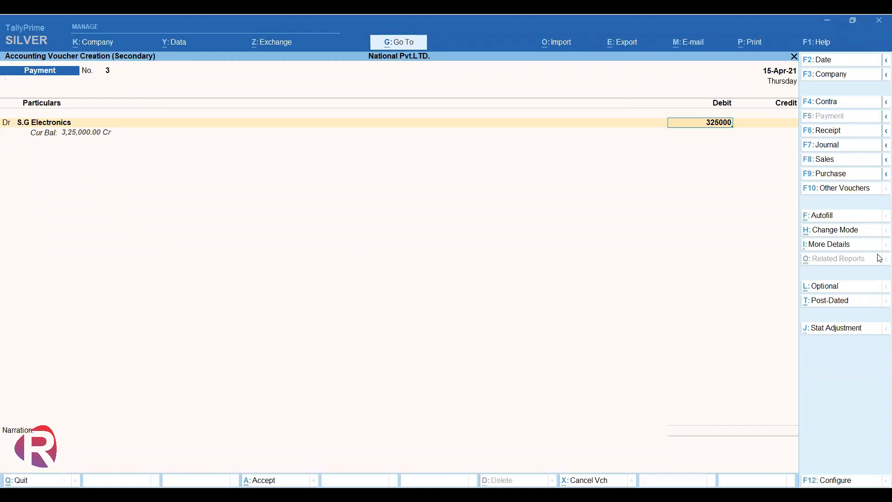
Step: Allocate the payment as Agst Ref to pending bill 106 and choose Bank as the credit account
{"action": "key", "text": "Return"}
{"action": "key", "text": "Return"}
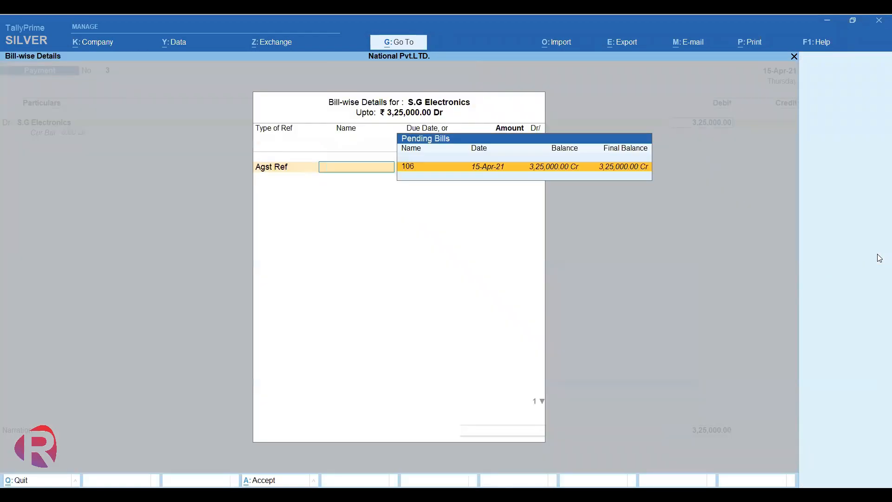
{"action": "key", "text": "Return"}
{"action": "key", "text": "Return"}
{"action": "key", "text": "Return"}
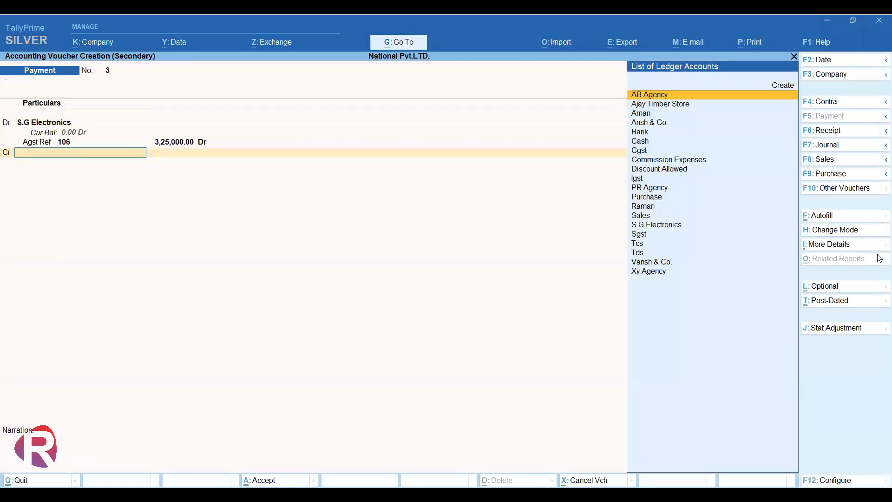
{"action": "type", "text": "B"}
{"action": "key", "text": "Return"}
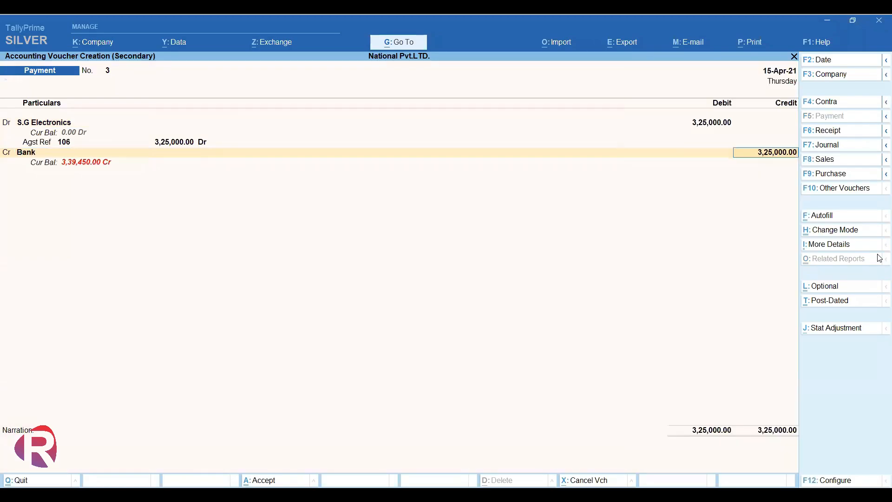
{"action": "key", "text": "BackSpace"}
{"action": "type", "text": "Cash"}
{"action": "key", "text": "Return"}
{"action": "key", "text": "BackSpace"}
{"action": "type", "text": "B"}
{"action": "key", "text": "Return"}
Step: Alter the Bank ledger from within the Payment voucher, setting its opening balance to 500000, and save it
{"action": "key", "text": "BackSpace"}
{"action": "key", "text": "ctrl+Return"}
{"action": "key", "text": "Return"}
{"action": "key", "text": "Return"}
{"action": "key", "text": "Return"}
{"action": "key", "text": "Return"}
{"action": "key", "text": "Return"}
{"action": "key", "text": "Return"}
{"action": "key", "text": "Return"}
{"action": "key", "text": "Return"}
{"action": "key", "text": "Return"}
{"action": "key", "text": "Return"}
{"action": "key", "text": "Return"}
{"action": "key", "text": "Return"}
{"action": "key", "text": "Return"}
{"action": "key", "text": "Return"}
{"action": "key", "text": "Return"}
{"action": "key", "text": "Return"}
{"action": "key", "text": "Return"}
{"action": "key", "text": "Return"}
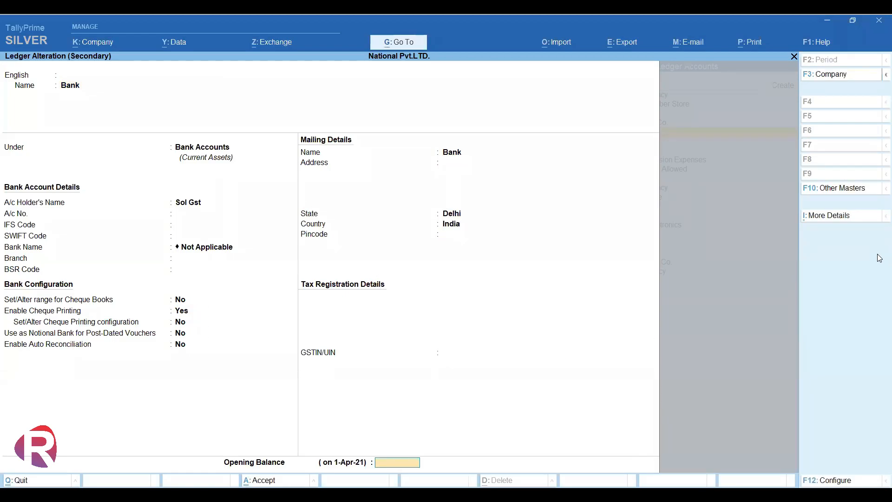
{"action": "type", "text": "500000"}
{"action": "key", "text": "Return"}
{"action": "key", "text": "Return"}
Step: Accept the cheque allocation of 3,25,000.00 dated 15-Apr-21 for Bank and save the Payment voucher
{"action": "key", "text": "Return"}
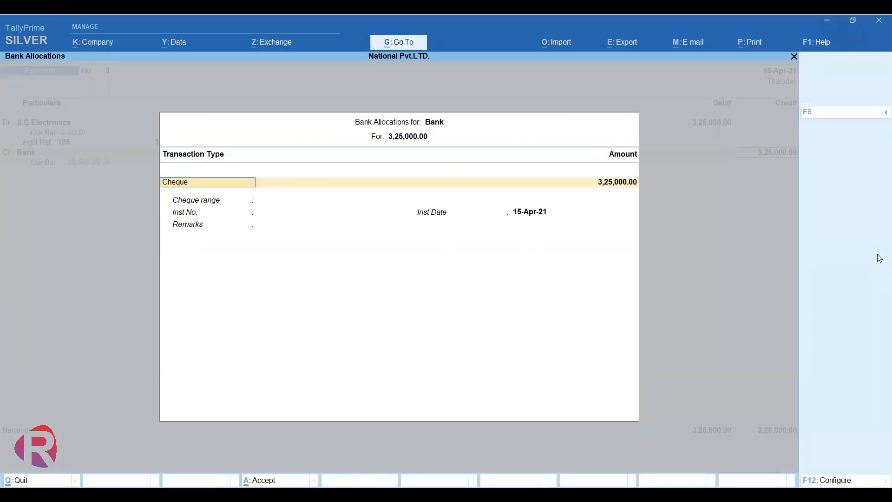
{"action": "key", "text": "Return"}
{"action": "key", "text": "Return"}
{"action": "key", "text": "Return"}
{"action": "key", "text": "Return"}
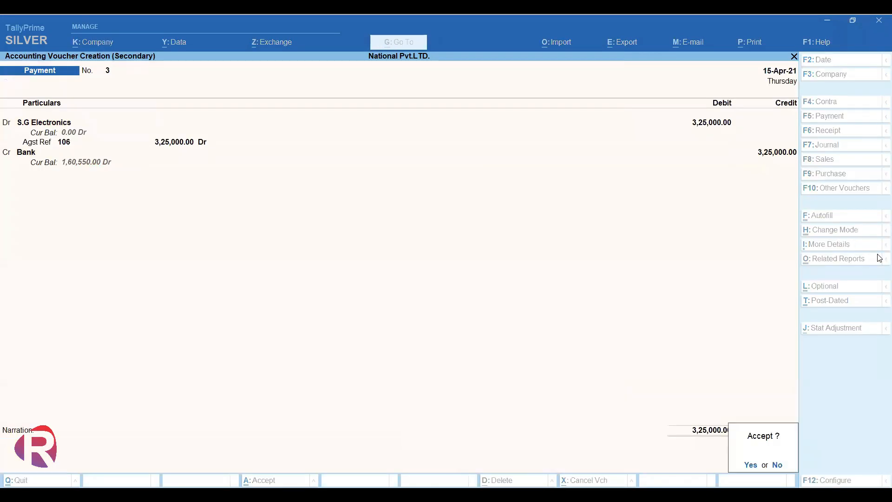
{"action": "key", "text": "Return"}
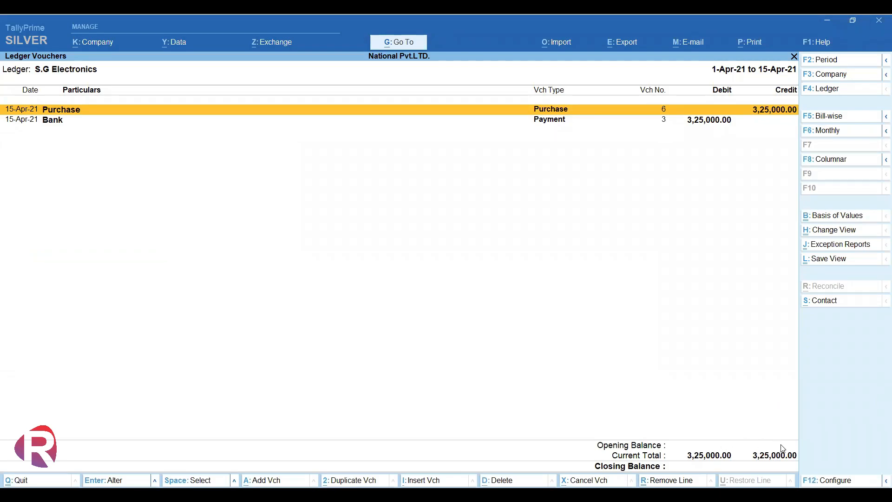
Step: Close the S.G Electronics ledger report and return to the Gateway of Tally
{"action": "key", "text": "Escape"}
{"action": "key", "text": "Escape"}
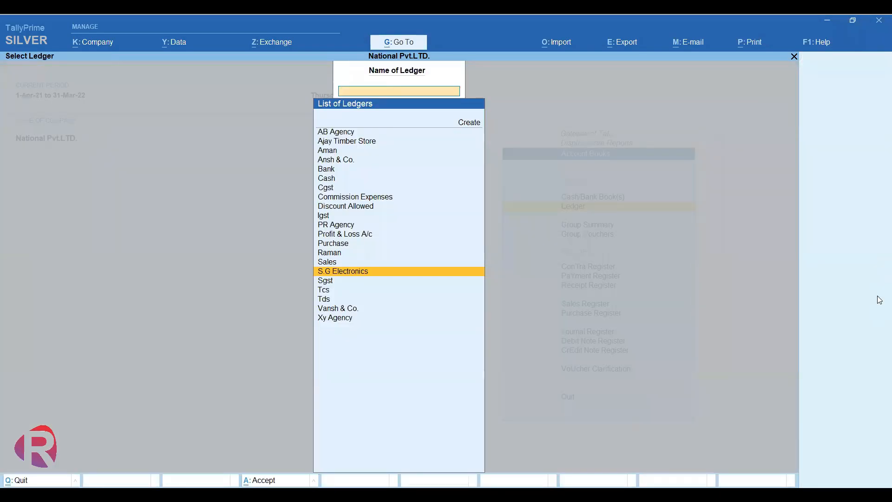
{"action": "key", "text": "Escape"}
{"action": "key", "text": "Escape"}
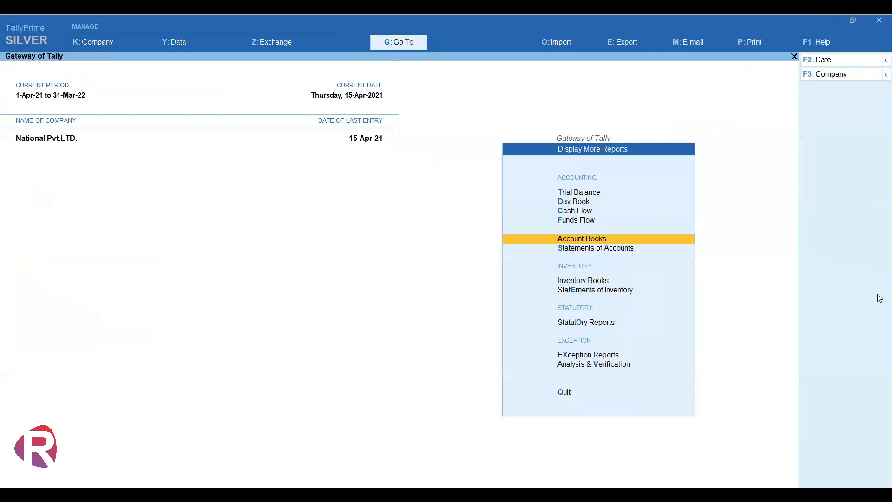
{"action": "key", "text": "Escape"}
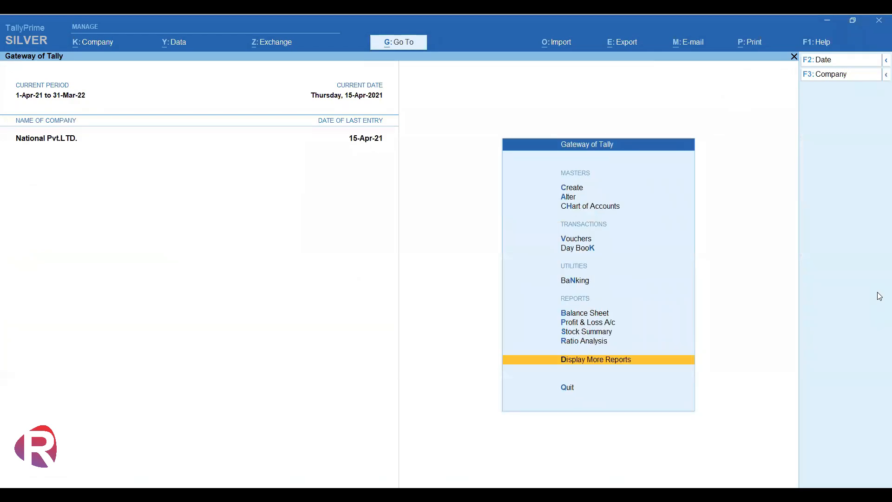